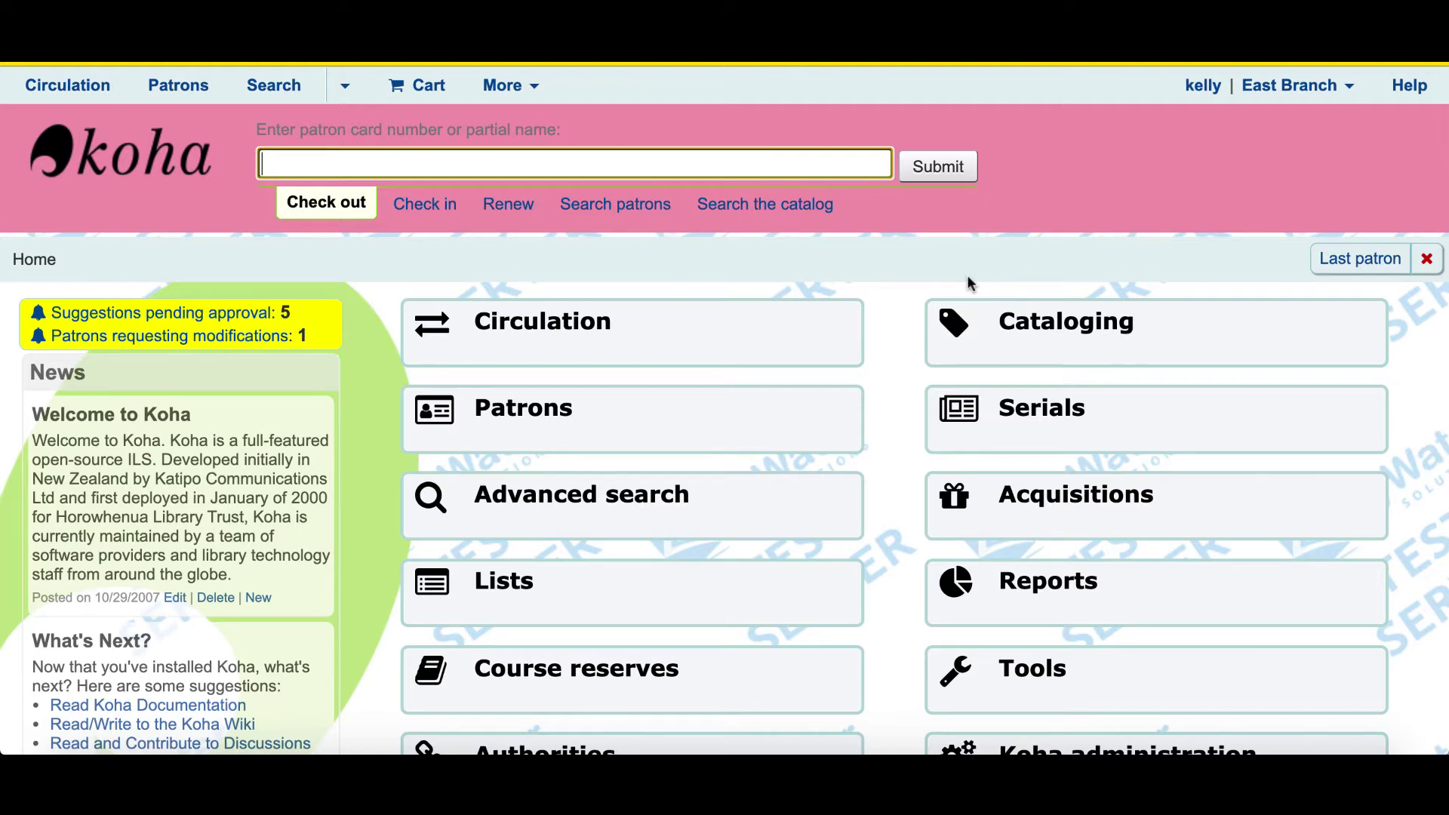
- Open Acquisitions and review the funds table, including PRINT Print Material with 464.00 available
left_click(1089, 513)
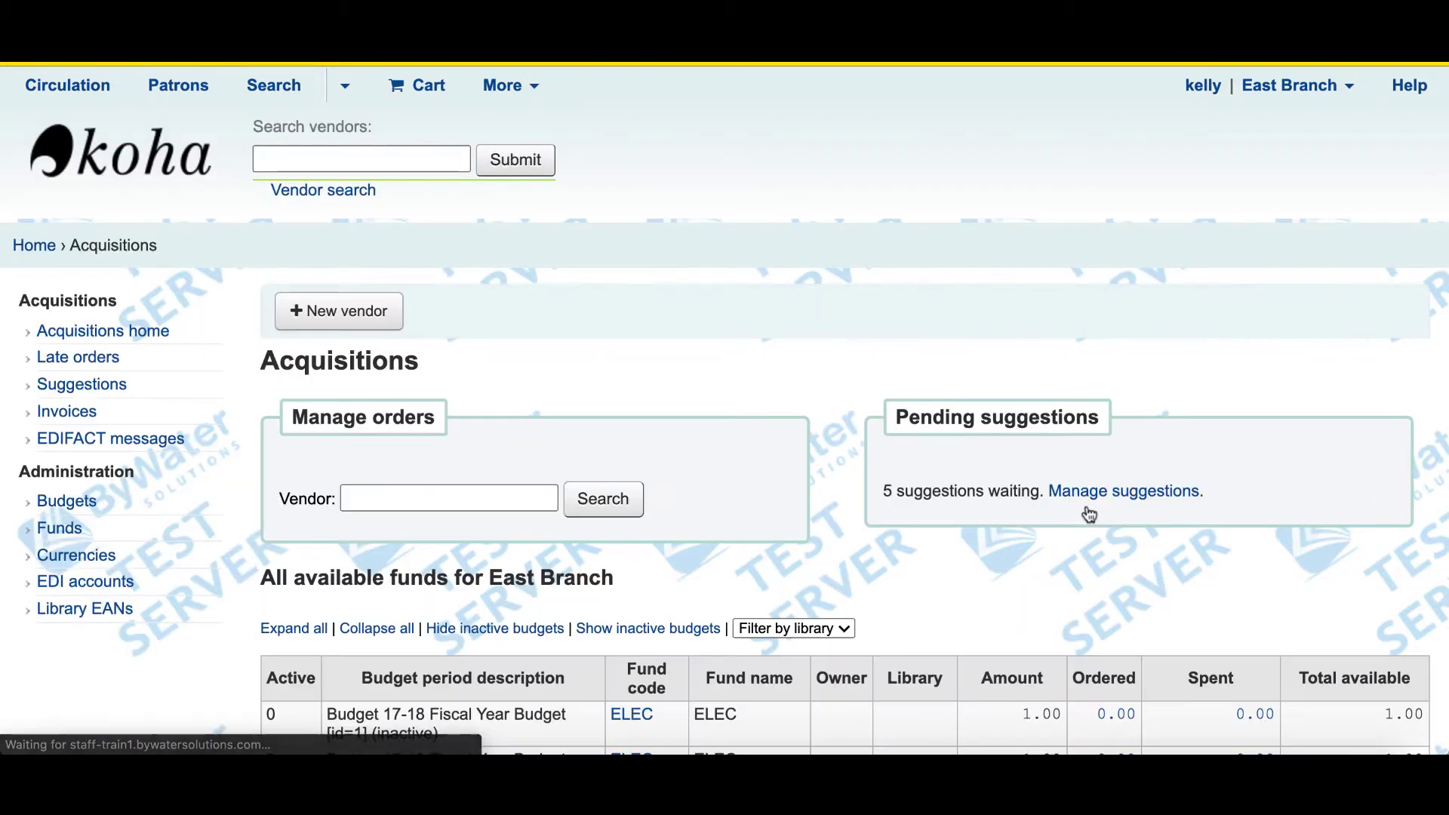
scroll(1089, 513, "down", 3)
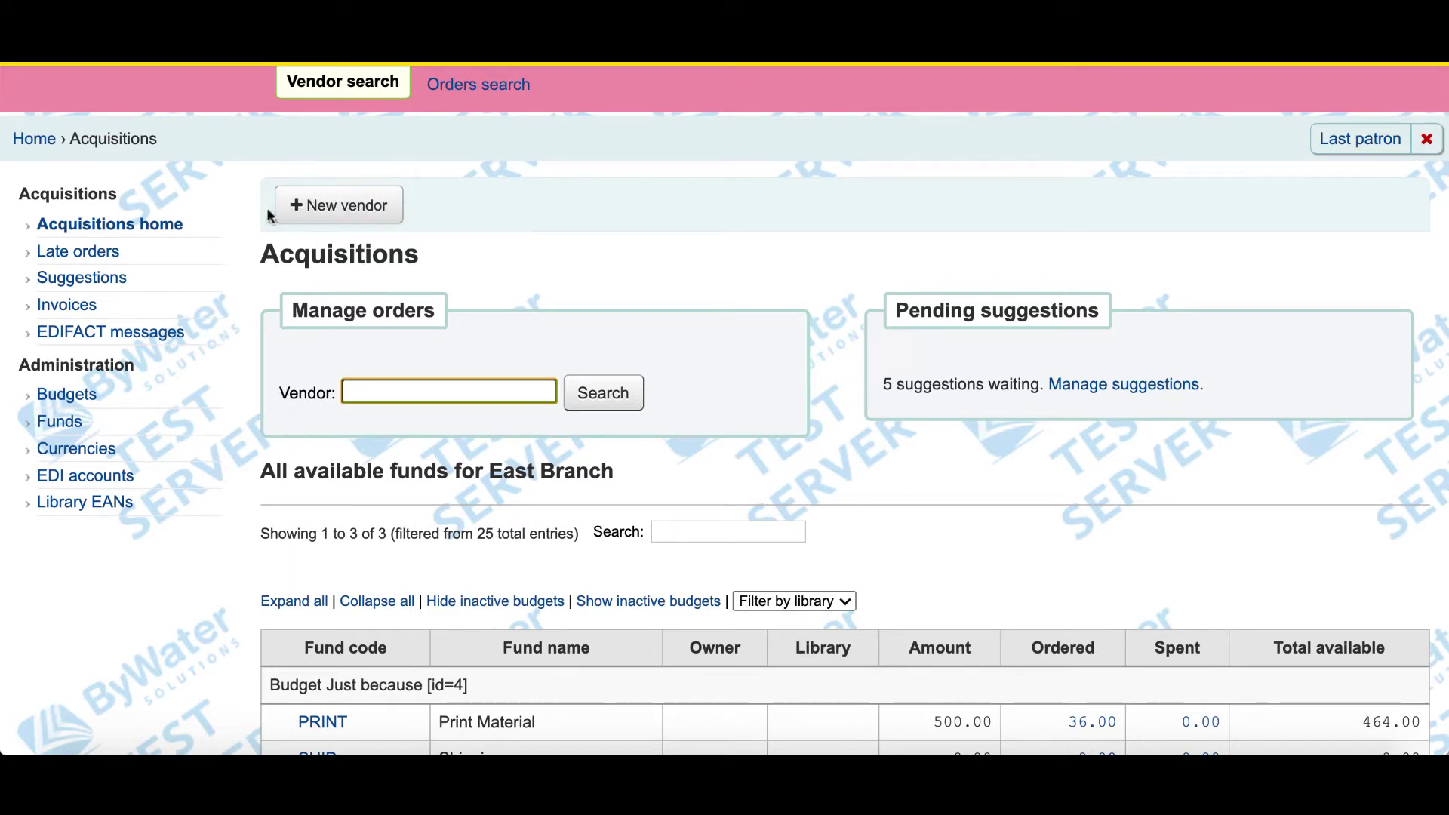
- Open a blank Add vendor form and look over its company and contact details sections
left_click(338, 211)
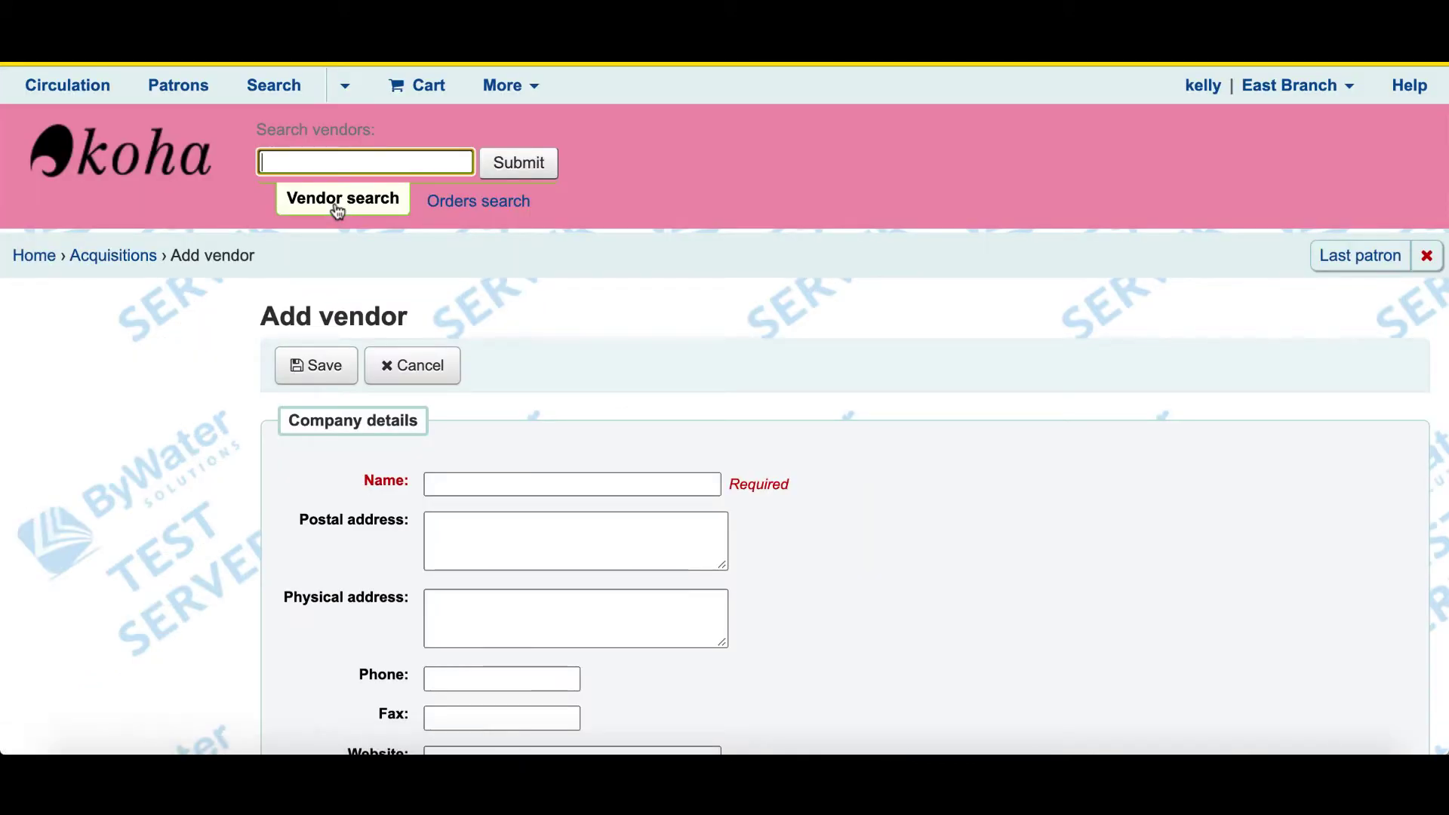
scroll(190, 369, "down", 3)
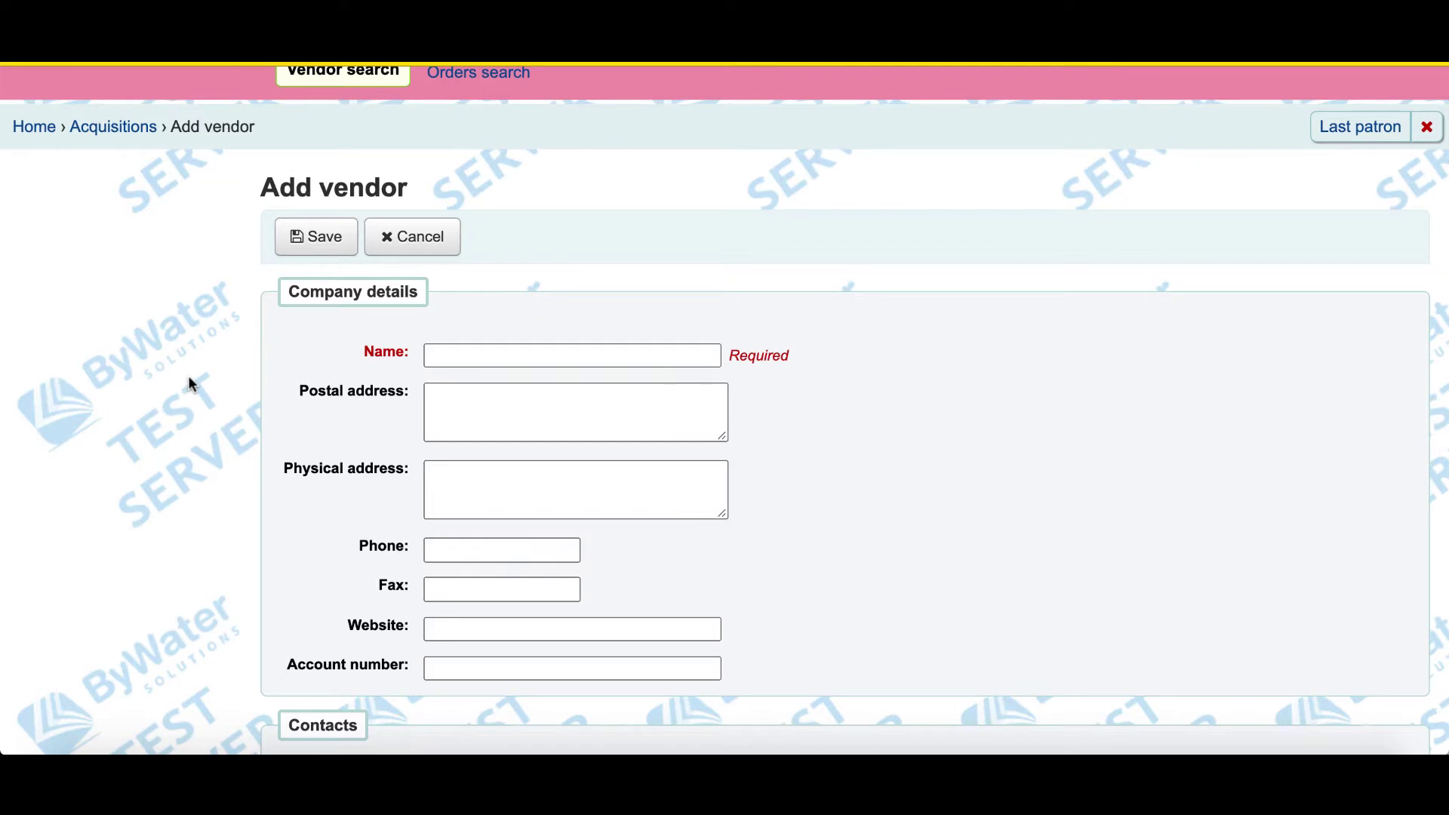
scroll(190, 384, "down", 3)
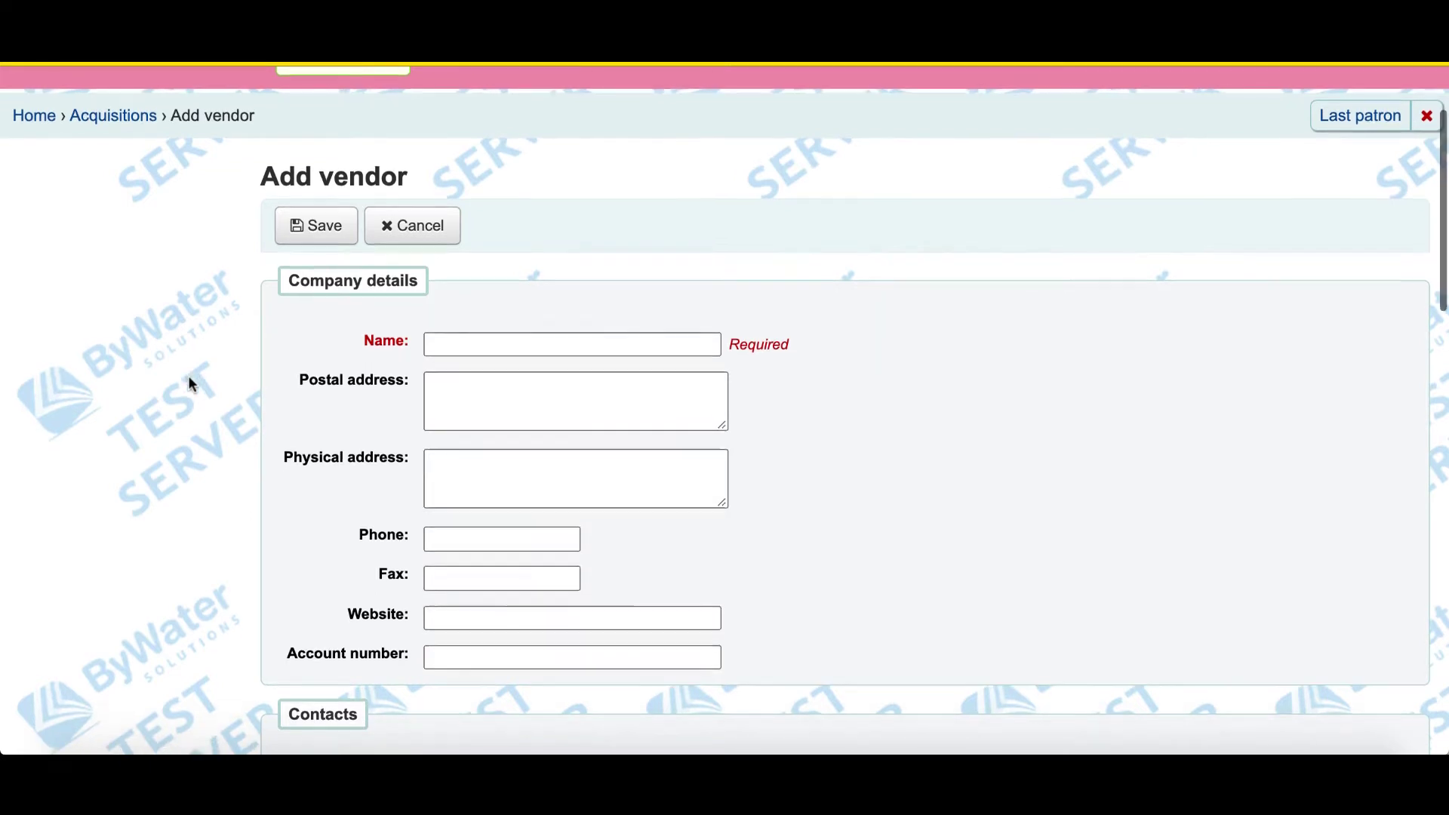
scroll(189, 381, "down", 5)
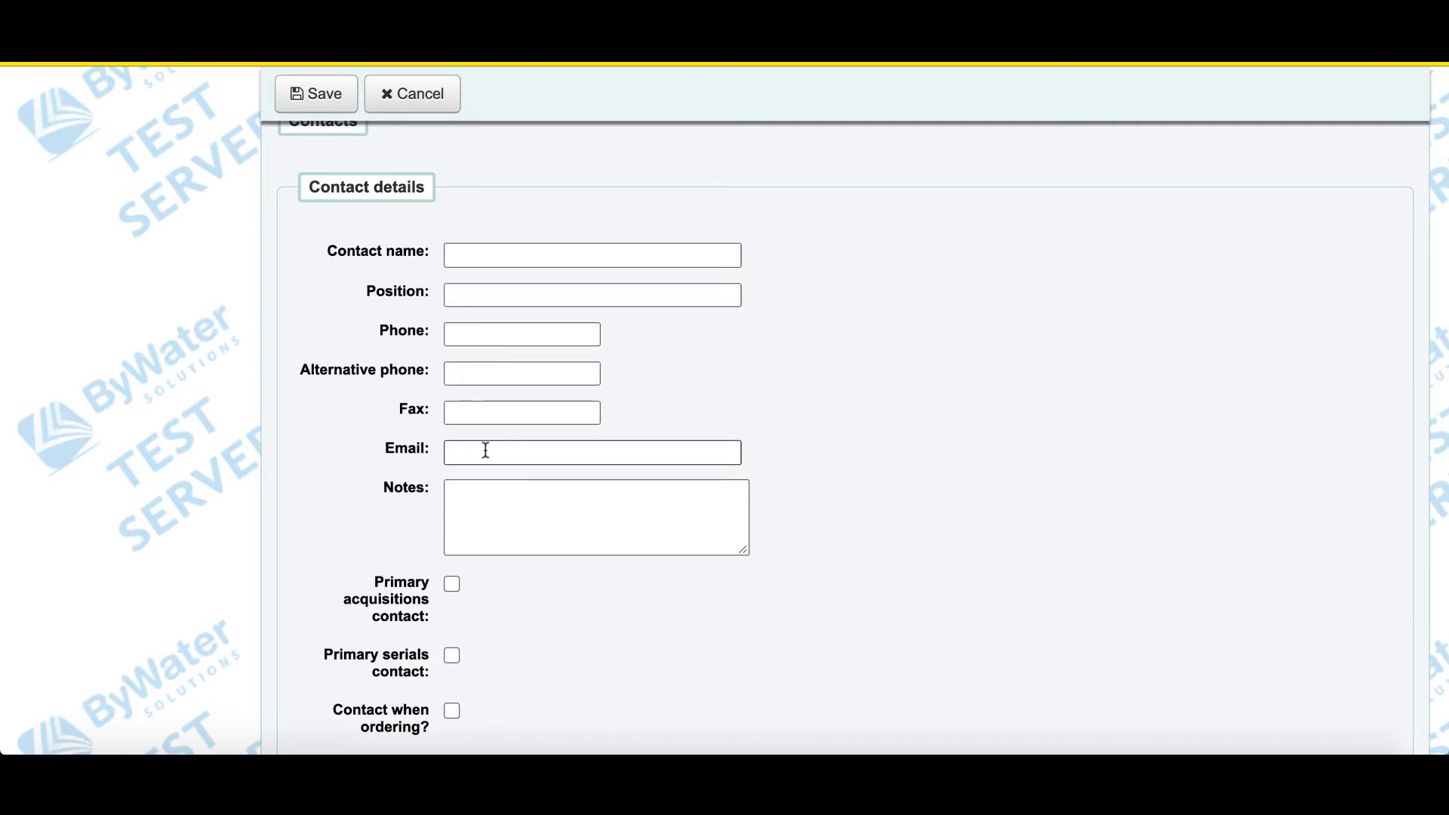
scroll(326, 582, "down", 3)
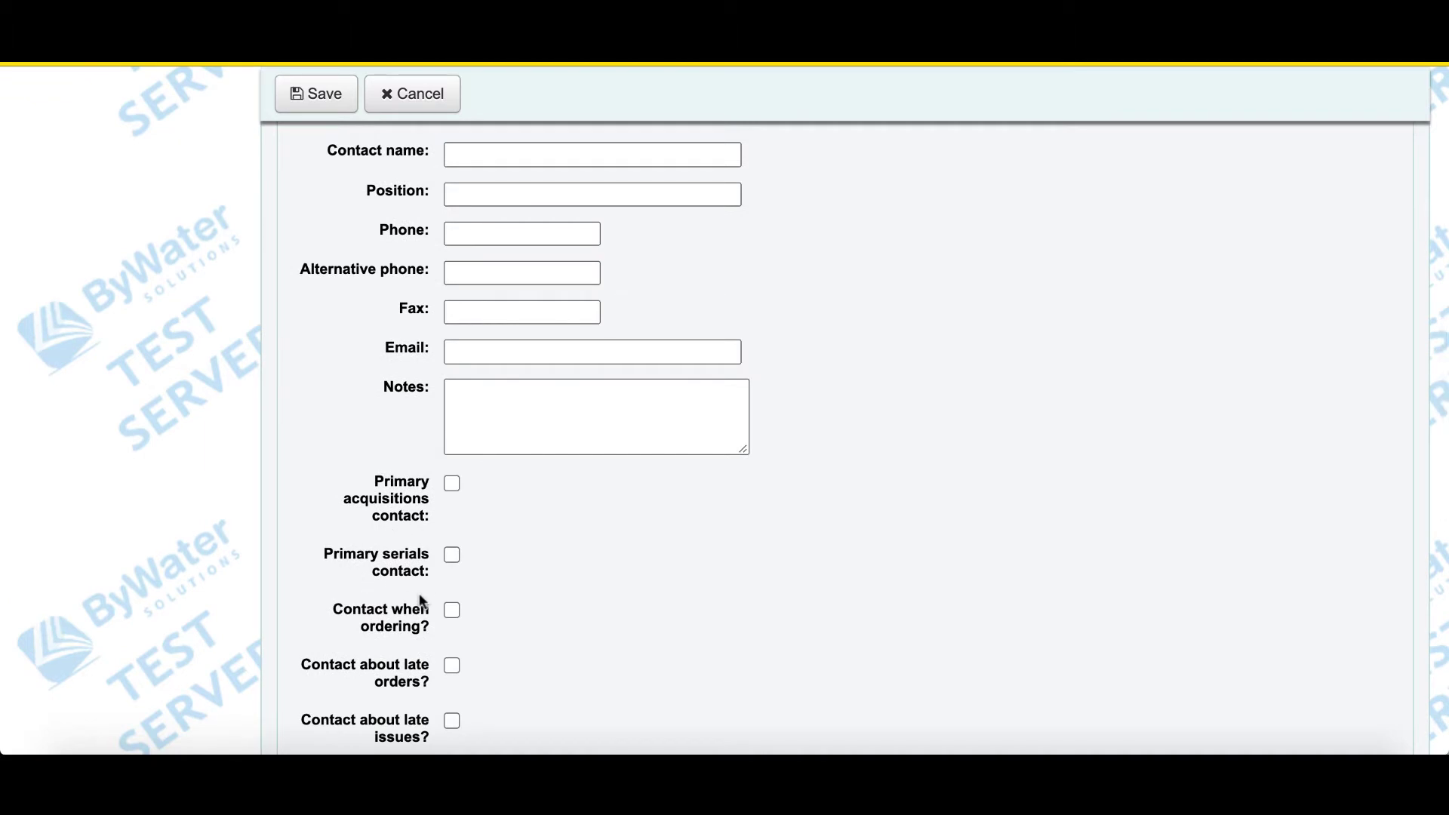
scroll(426, 633, "down", 2)
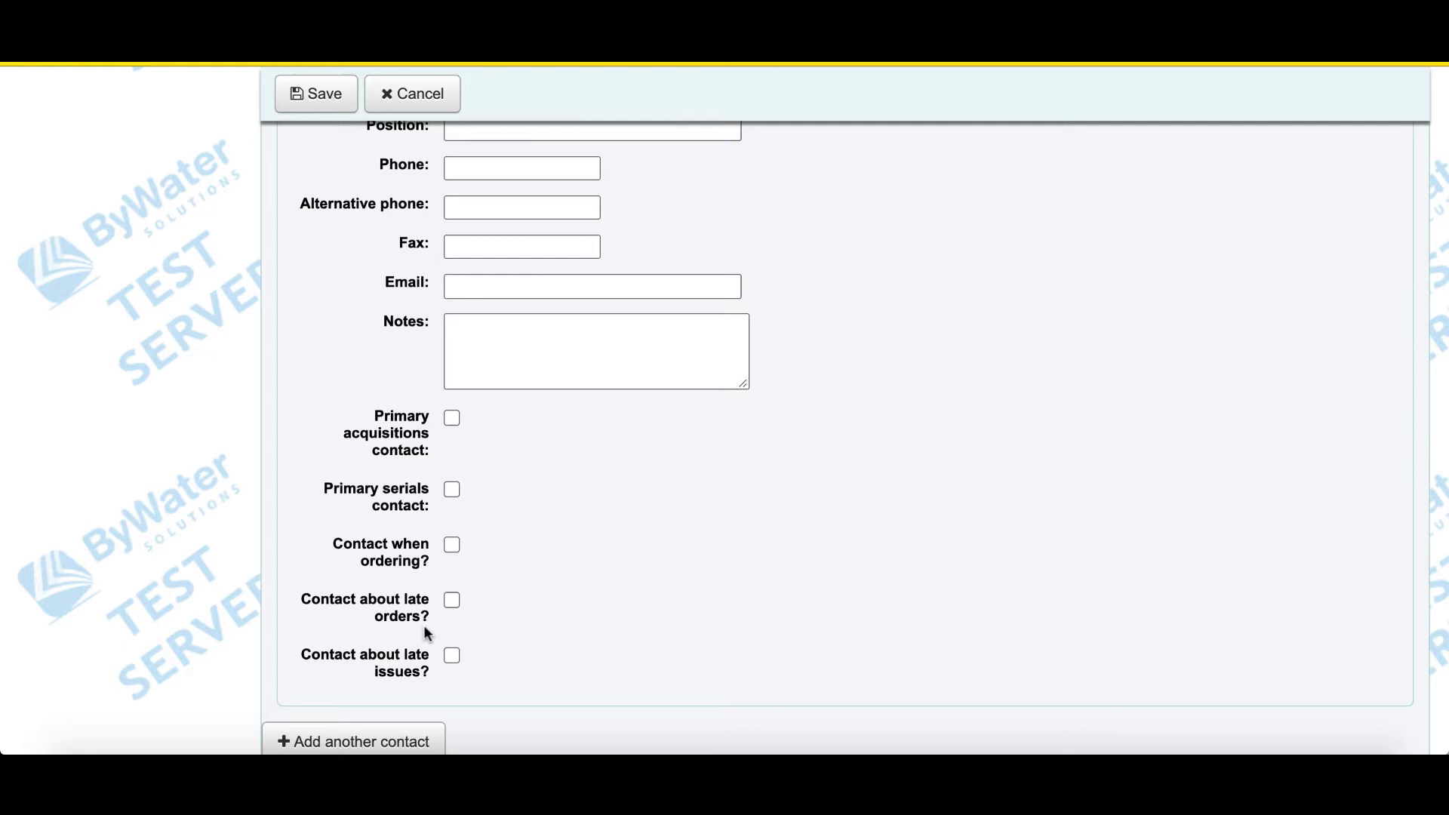
scroll(427, 632, "up", 5)
scroll(424, 625, "up", 4)
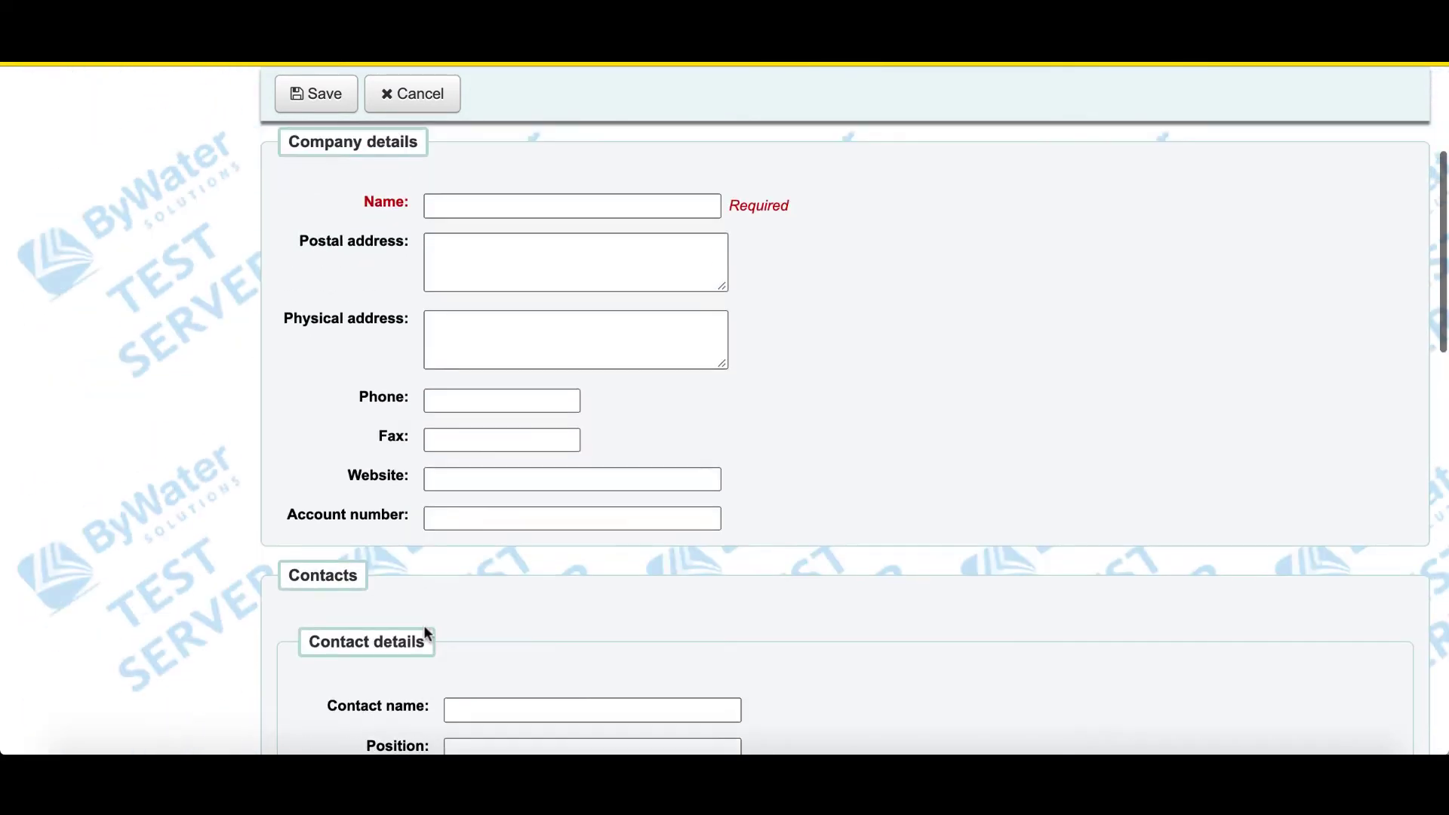
- Name the vendor 'Bear Pond Books' with postal address '12 Main St,' / 'Red, PA'
left_click(468, 306)
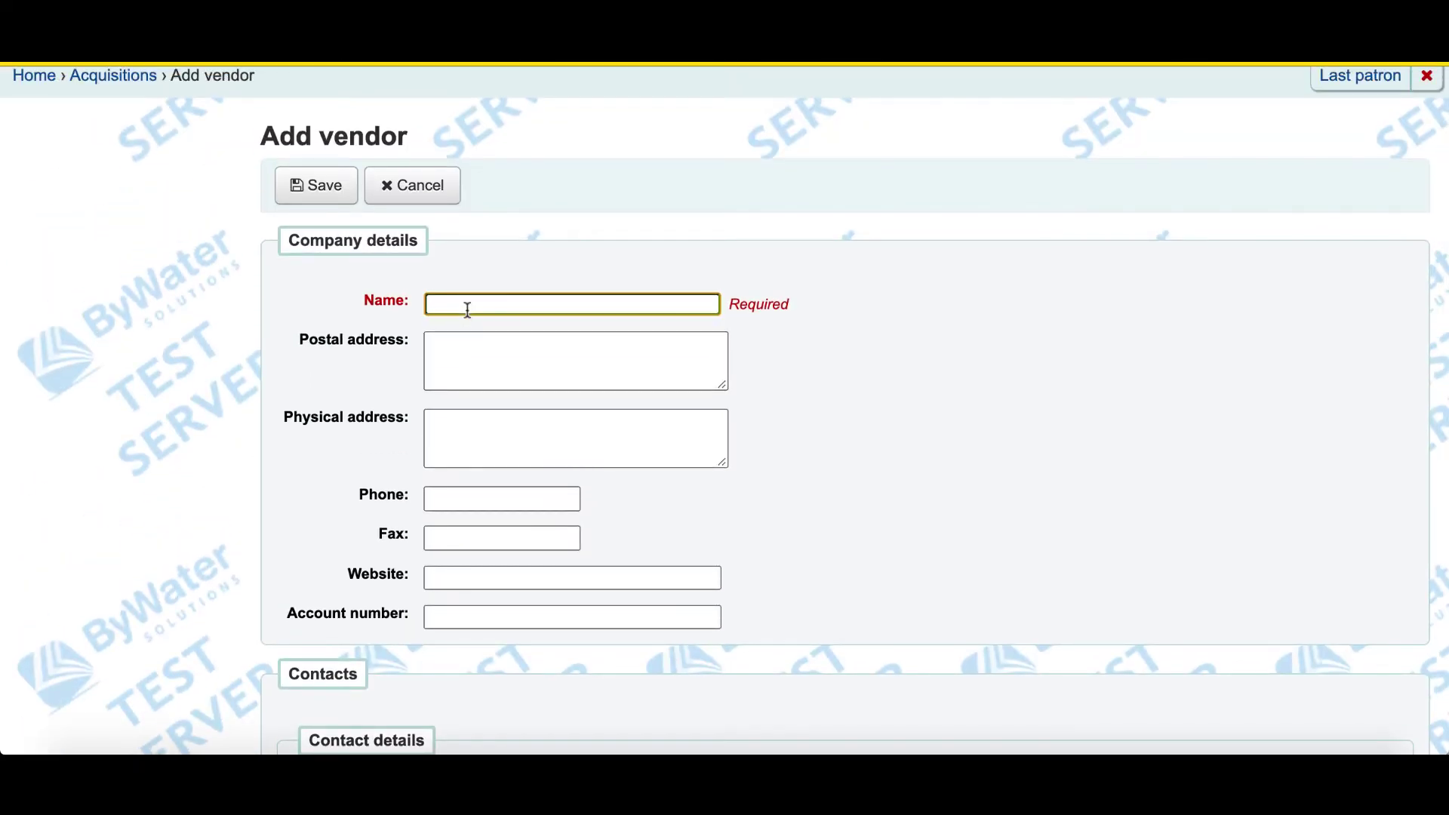
type("B")
key("BackSpace")
type("Bear Pond Books")
left_click(428, 343)
type("12 Main")
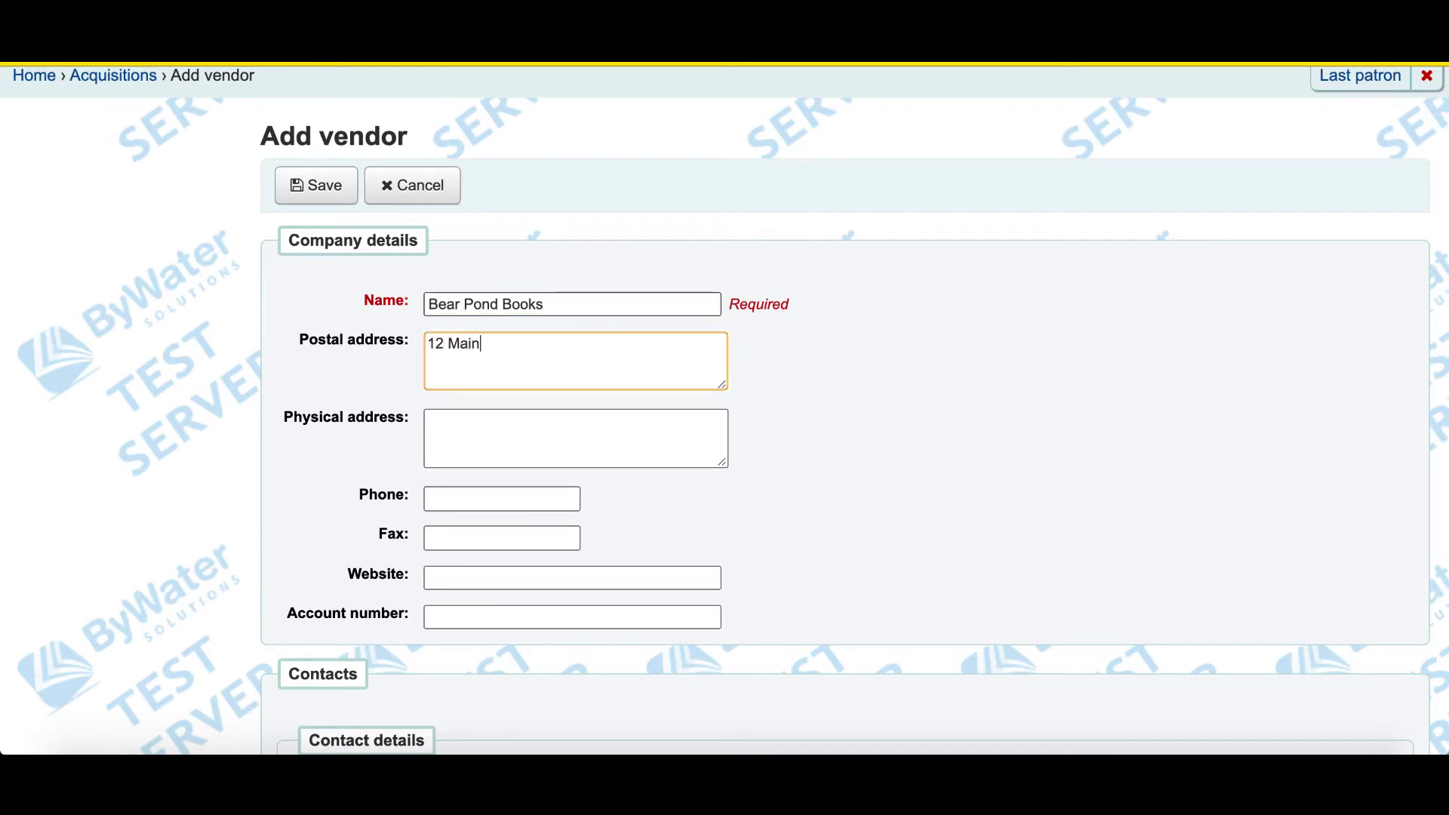
type(" St,")
key("Return")
type("Red, PA")
- Move through the phone, website and account number fields, leaving them empty
left_click(448, 502)
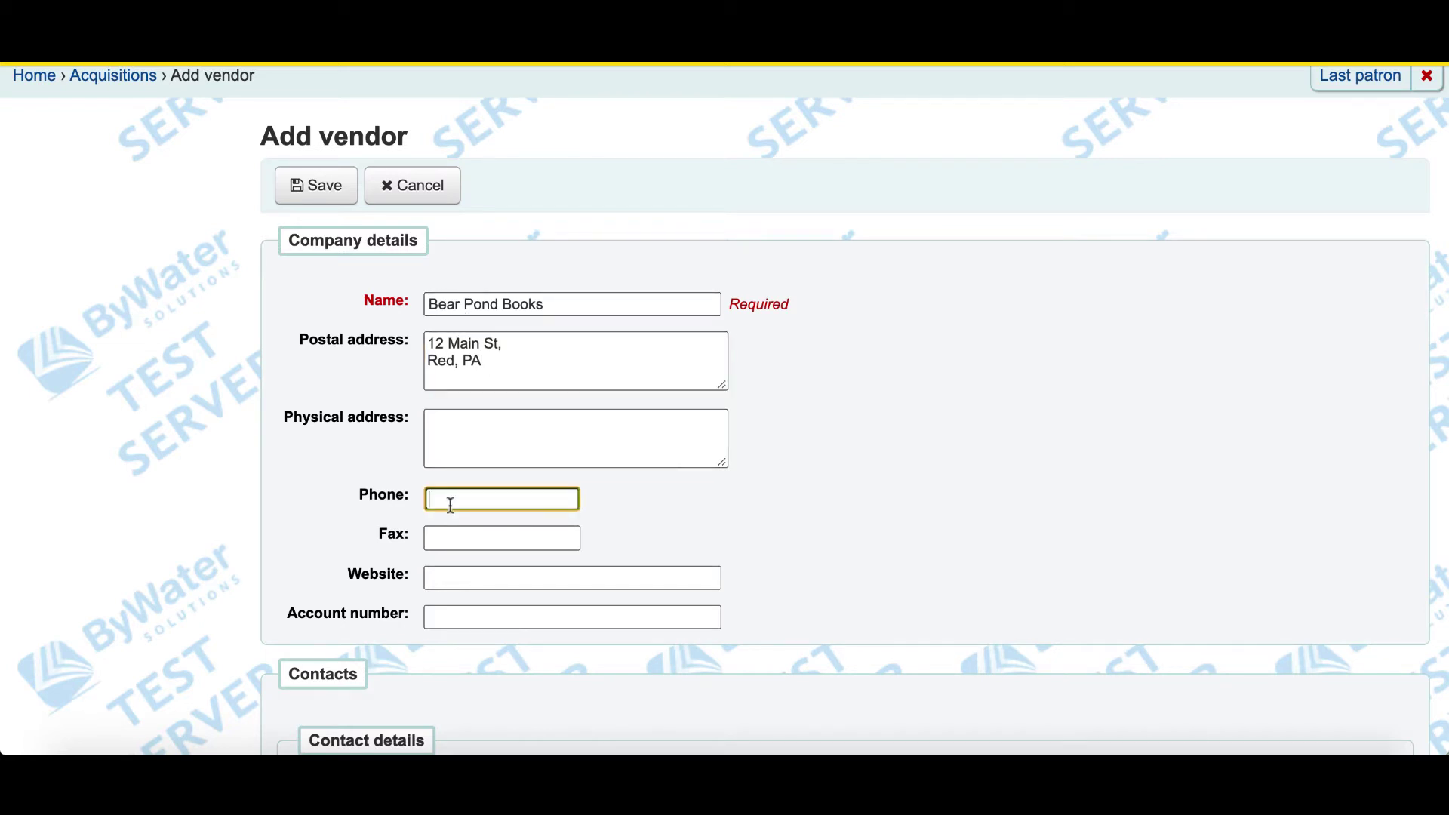
left_click(441, 577)
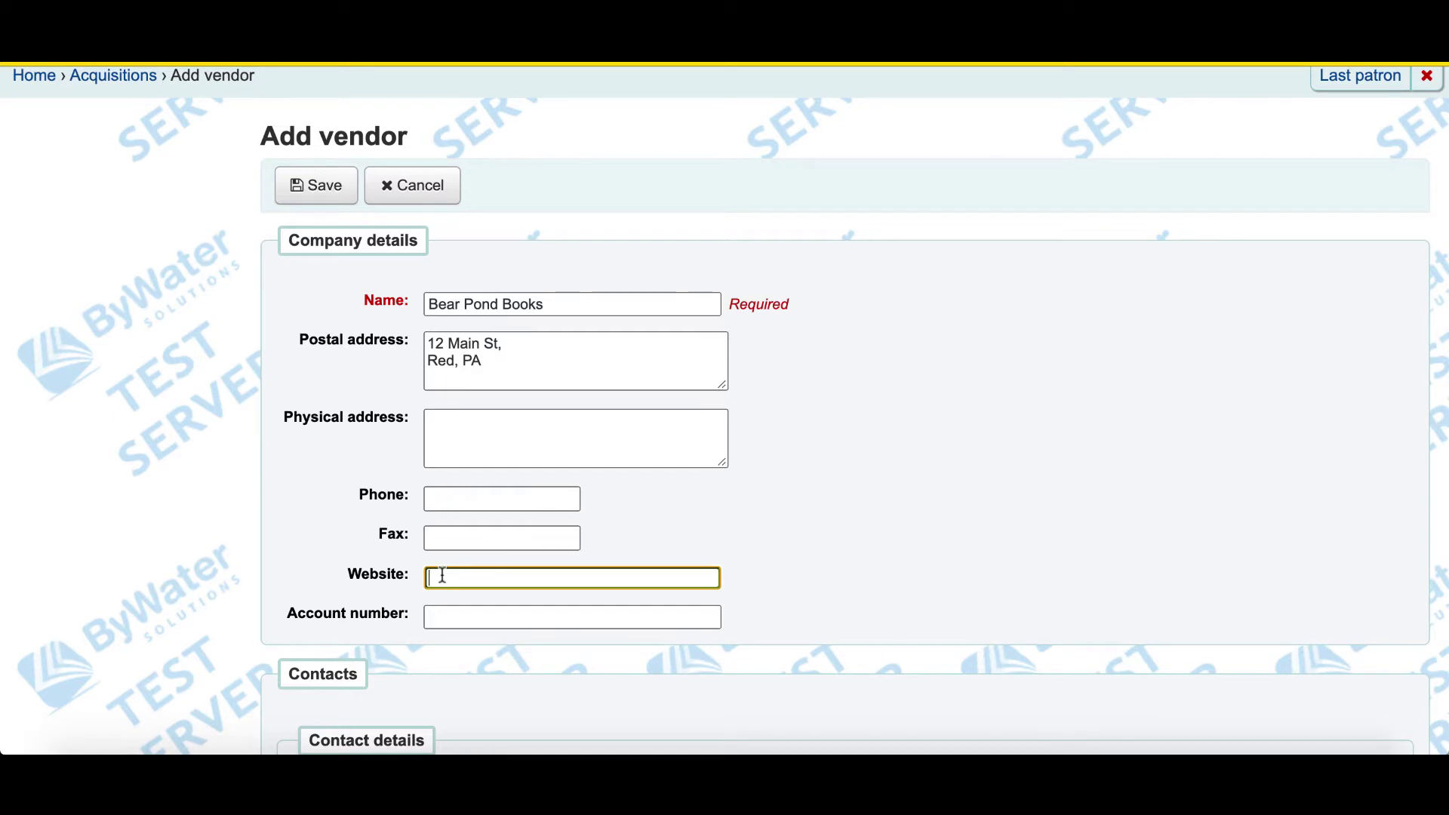
left_click(445, 609)
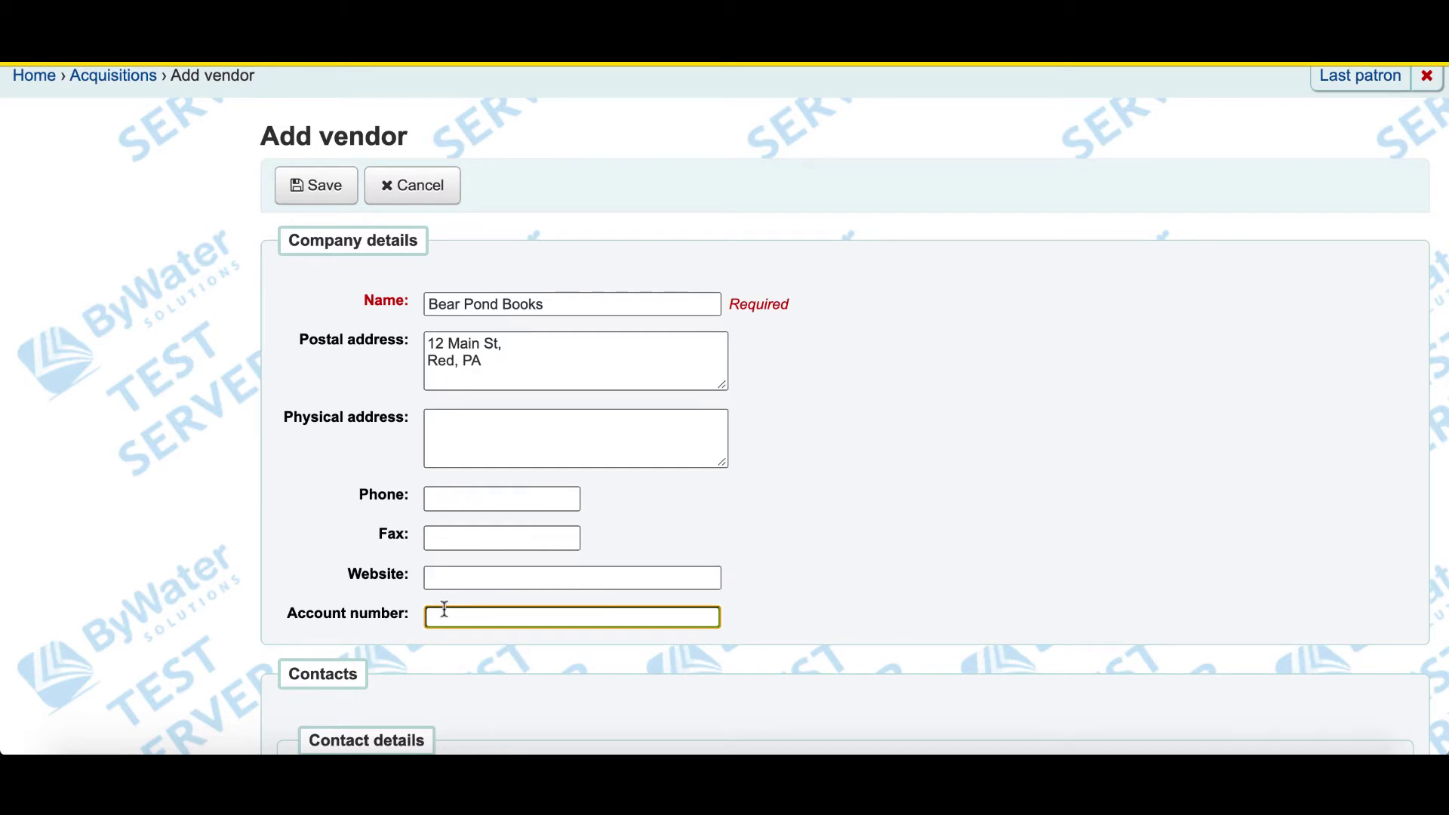
scroll(444, 610, "down", 5)
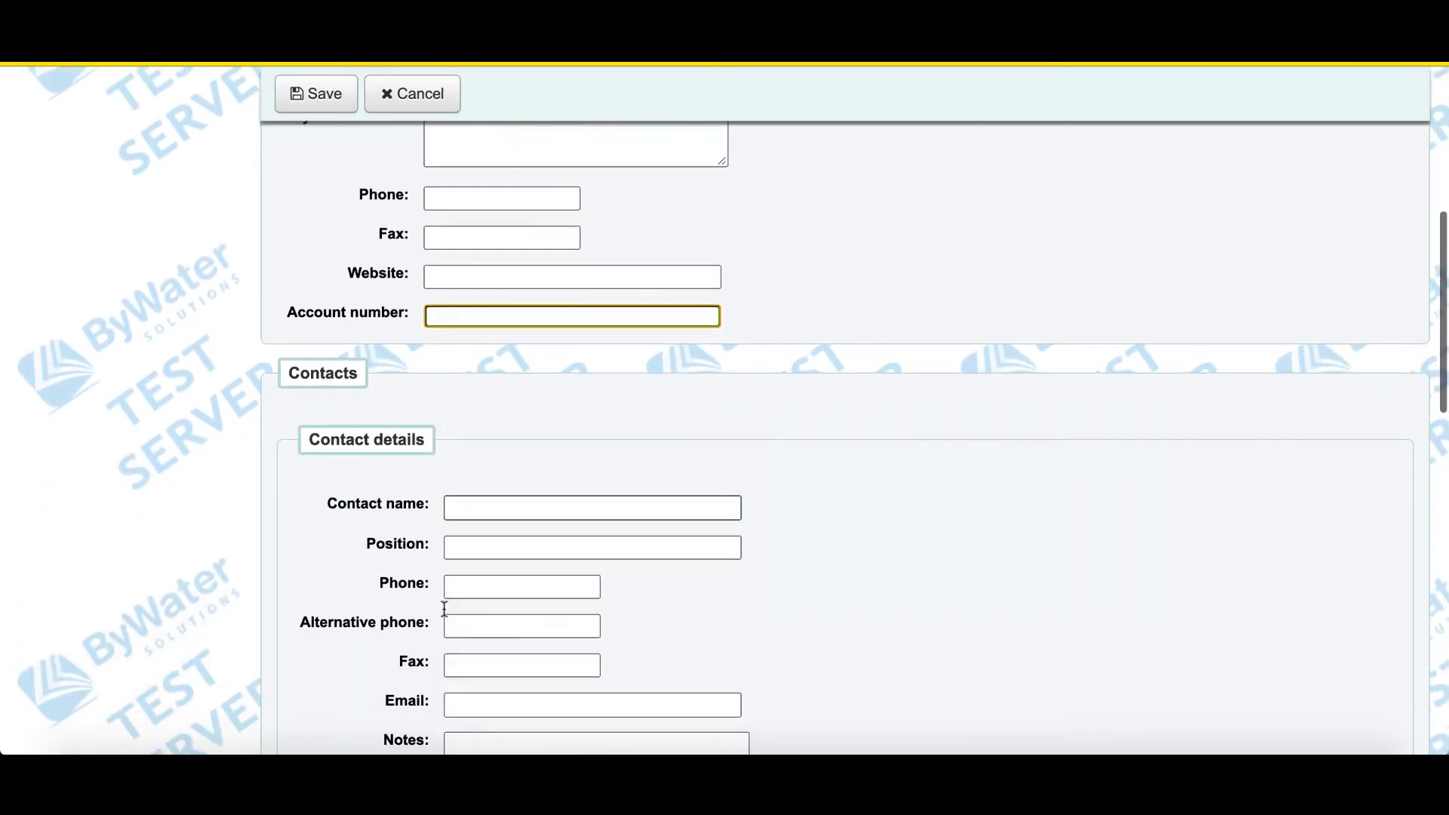
- Fill in the first contact's name, position 'Sales', and e-mail address
left_click(475, 427)
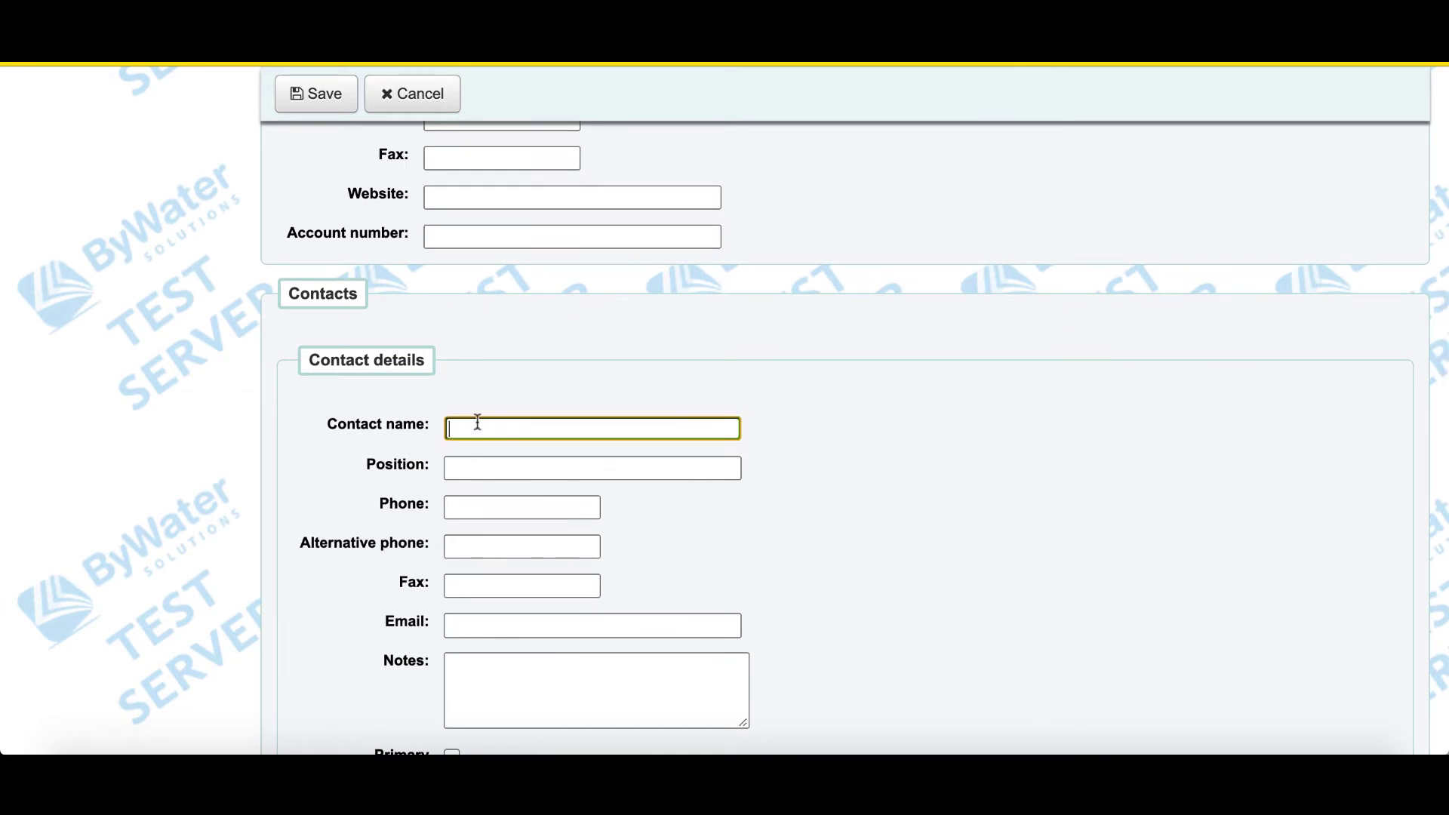
type("Jenny")
left_click(468, 466)
type("Sales")
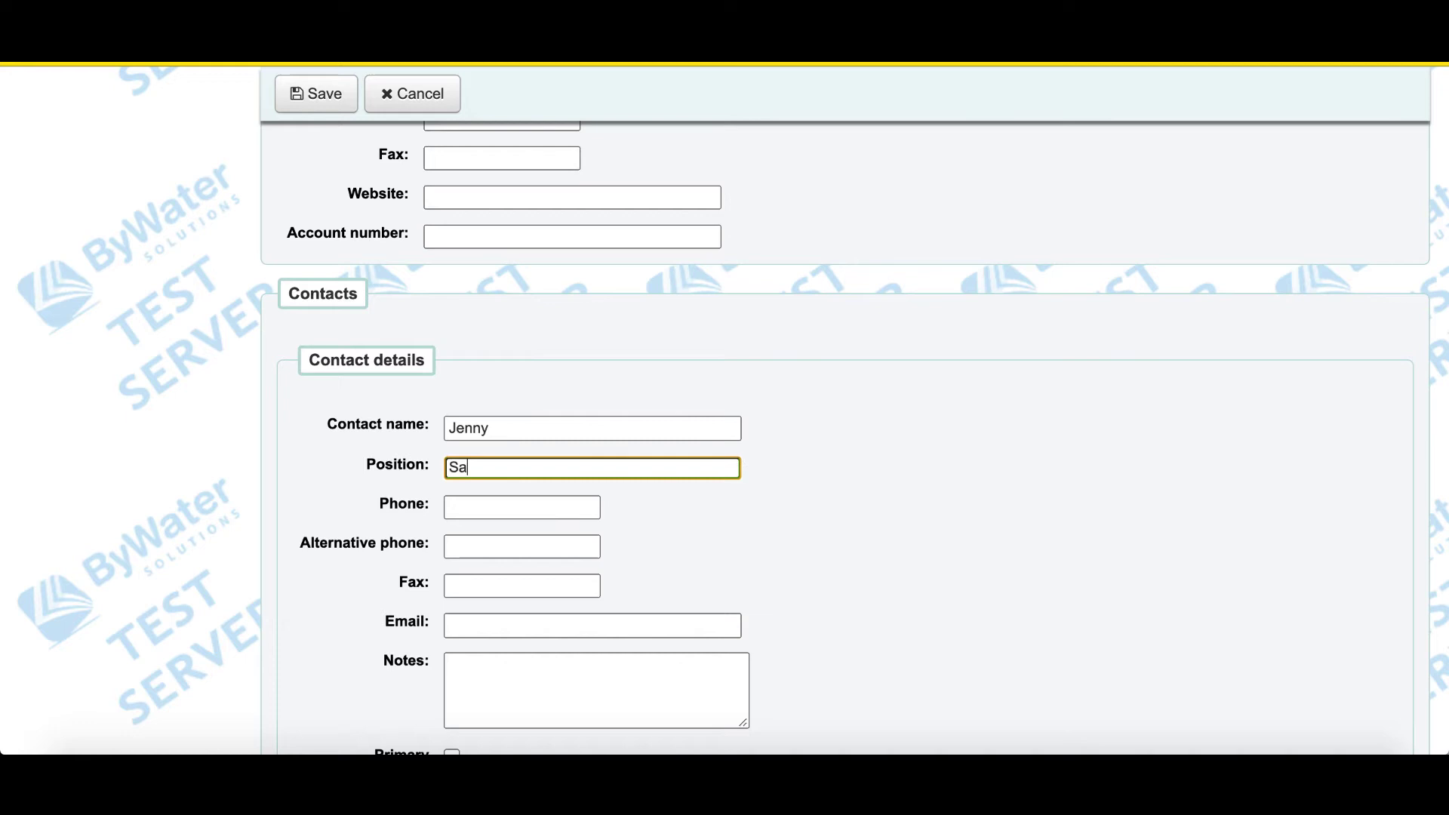
left_click(464, 623)
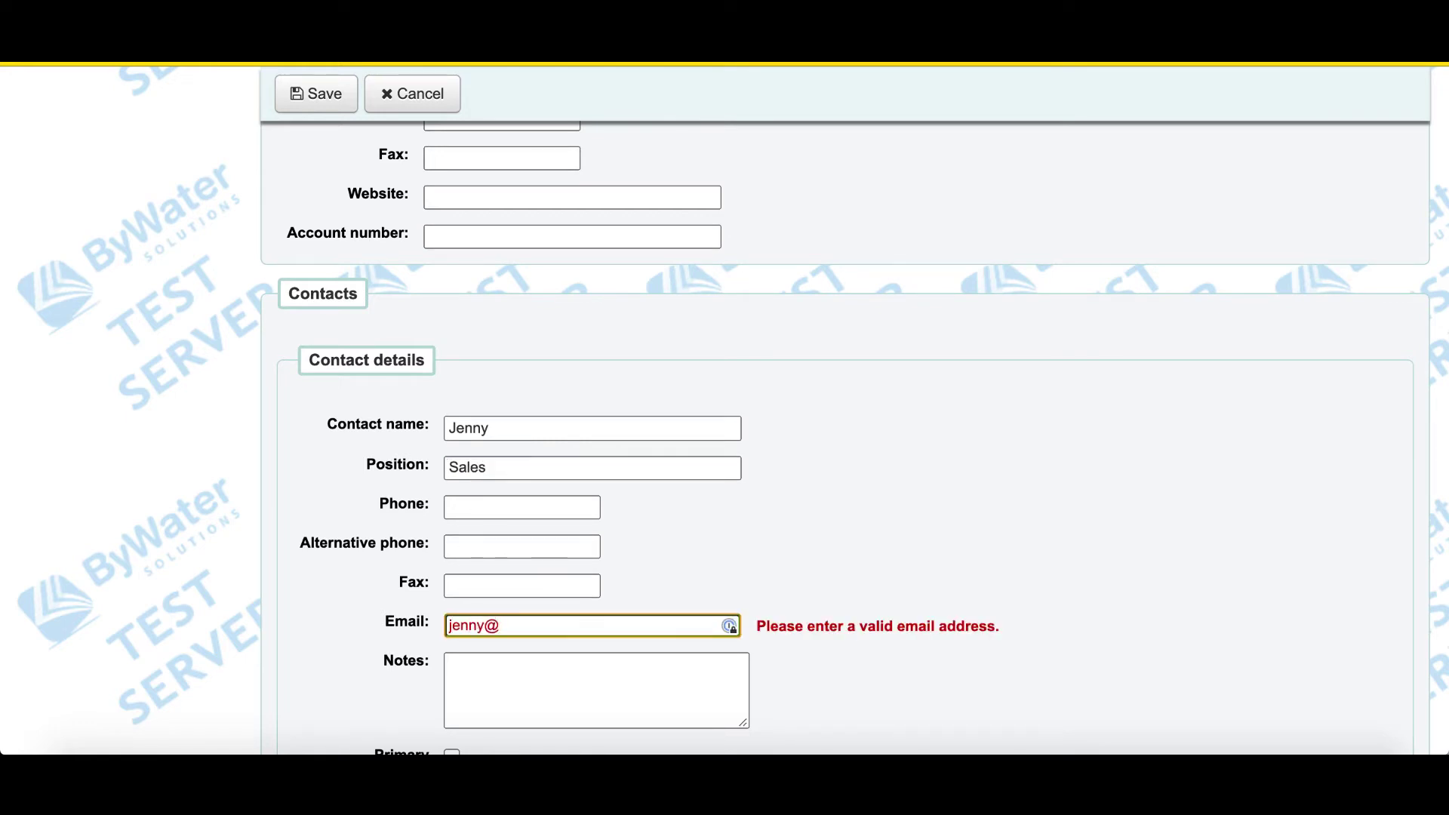
scroll(402, 664, "down", 5)
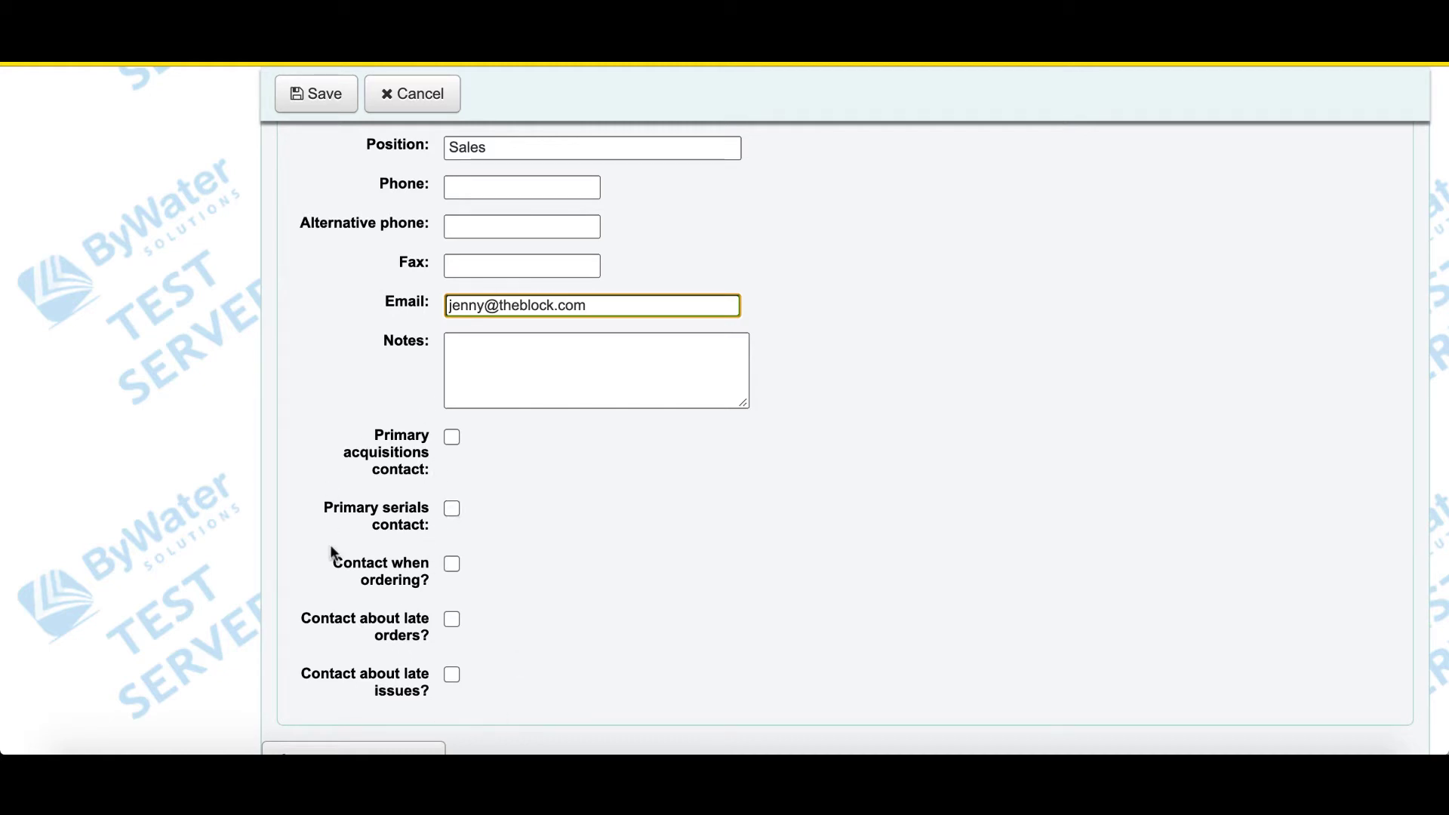
scroll(391, 672, "down", 3)
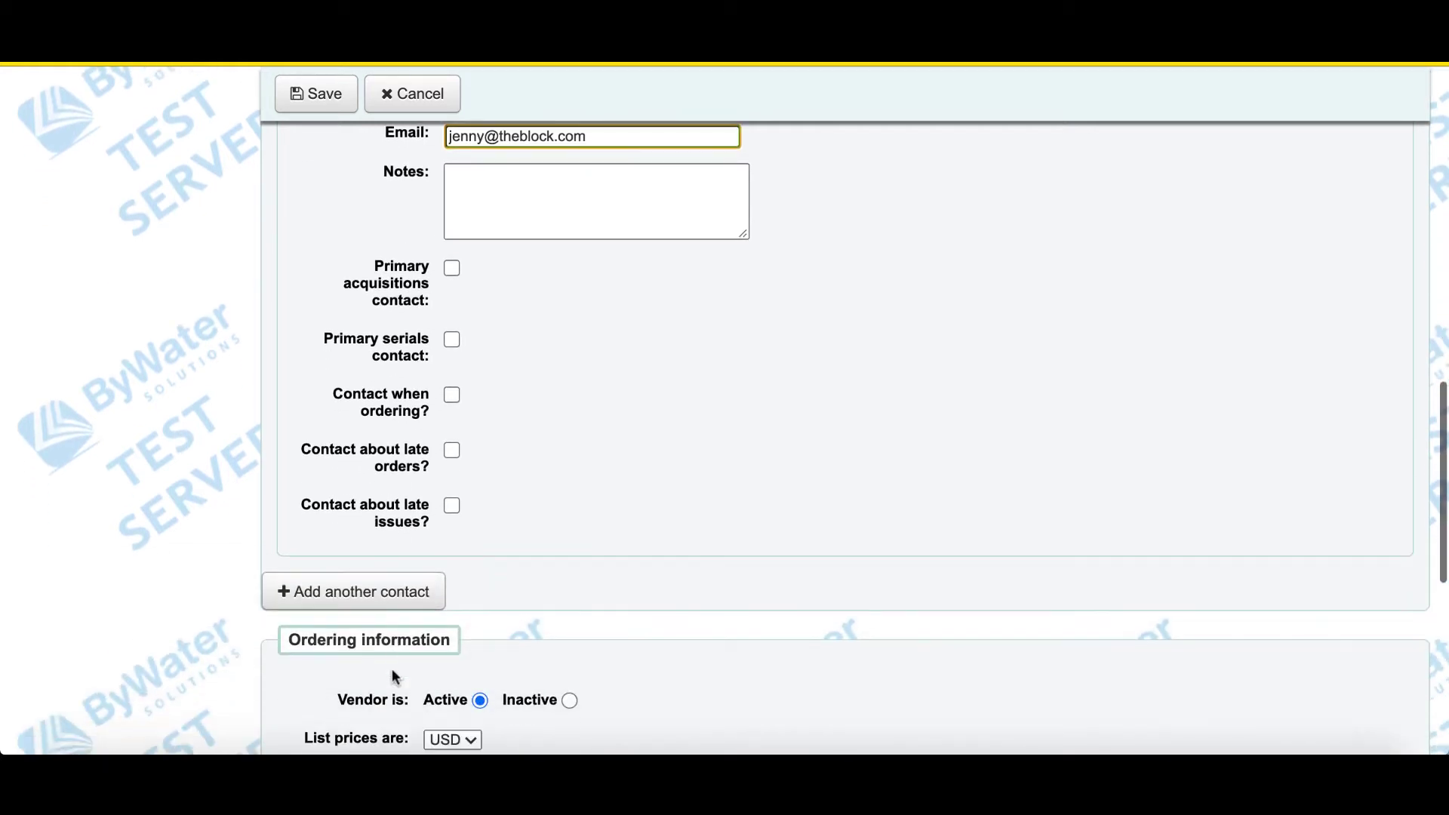
- Add an empty second contact section and scroll down to Ordering information
left_click(356, 571)
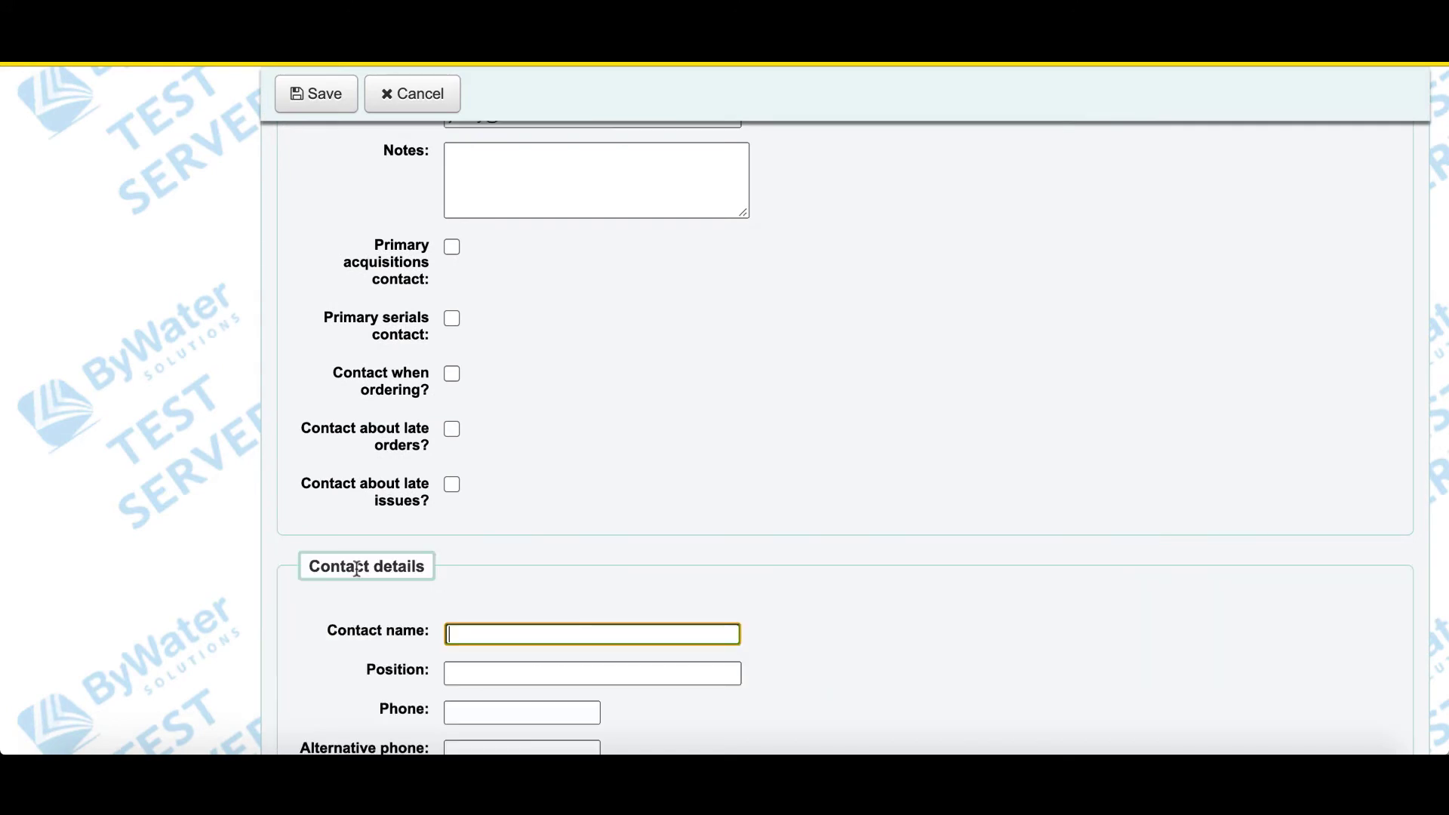
scroll(809, 501, "down", 5)
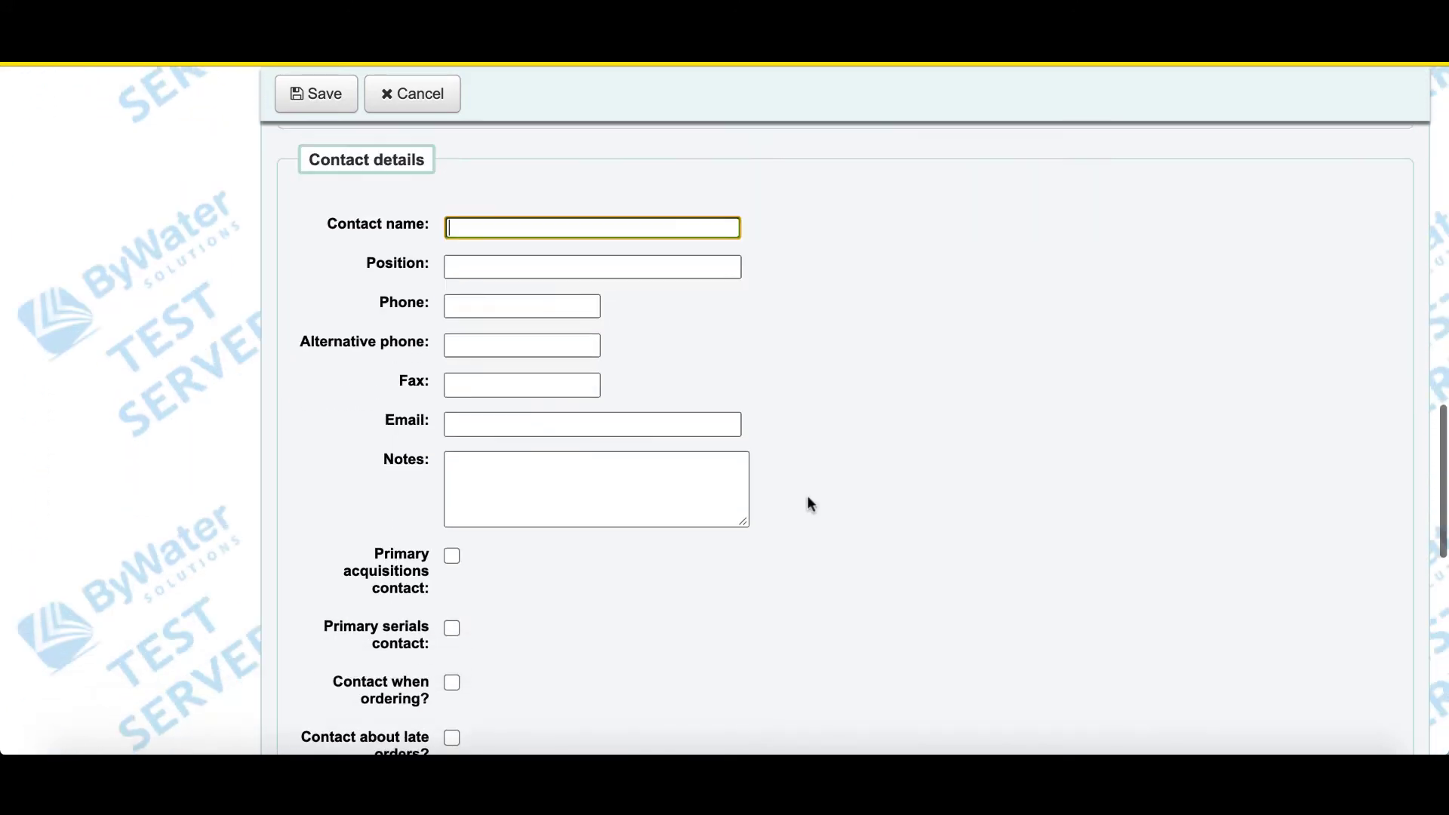
scroll(808, 498, "down", 3)
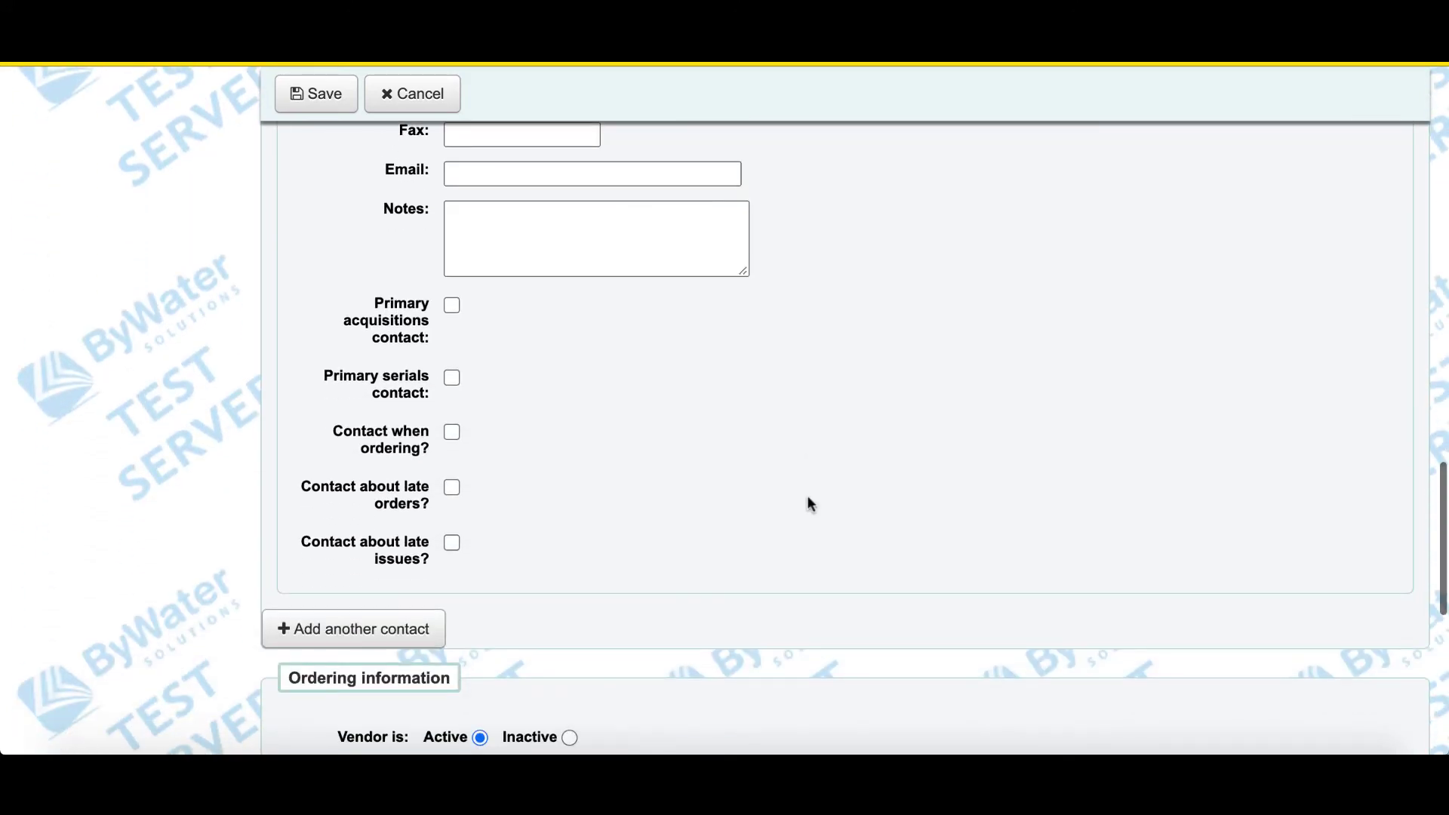
scroll(811, 504, "down", 5)
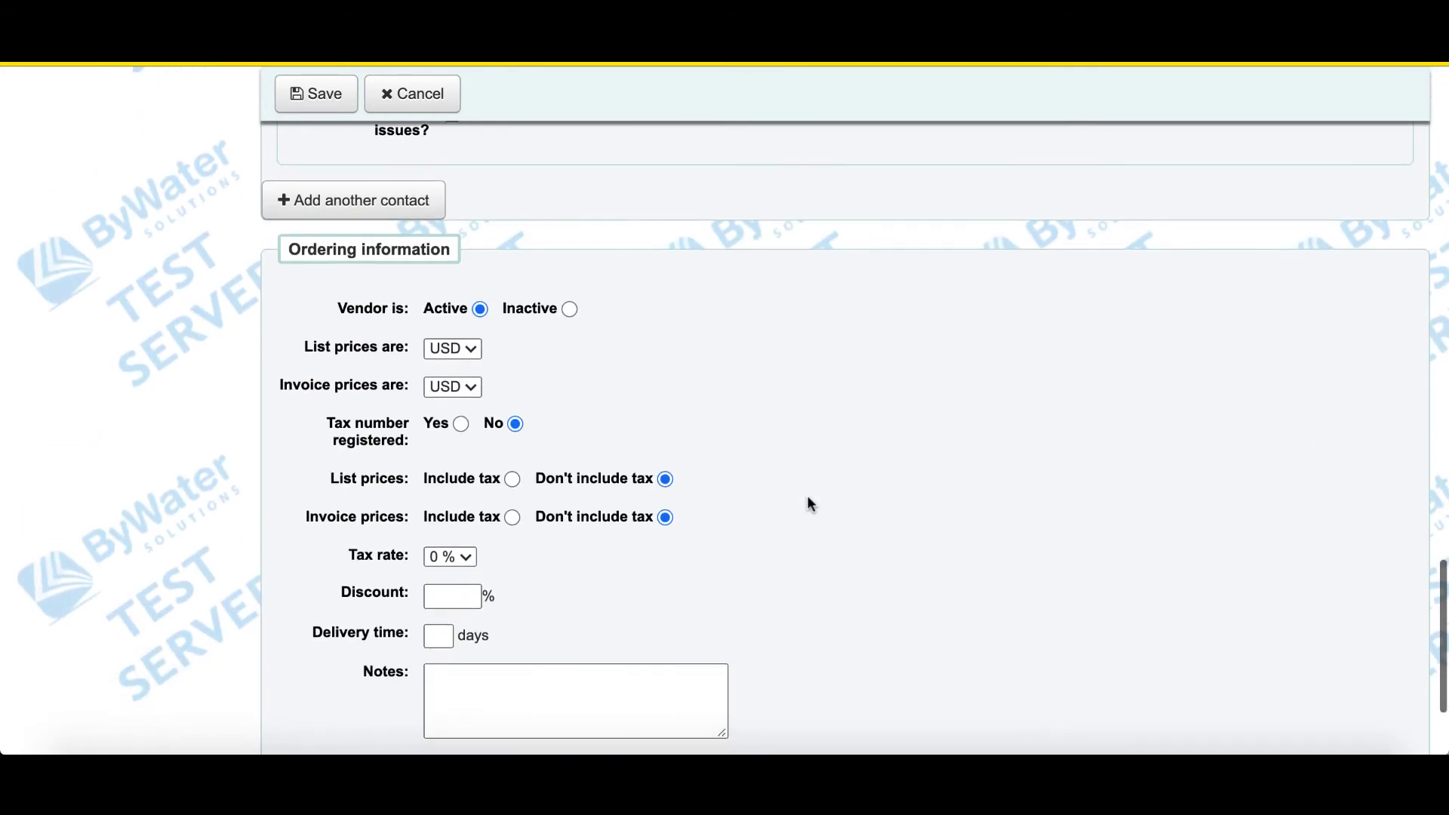
scroll(810, 504, "down", 2)
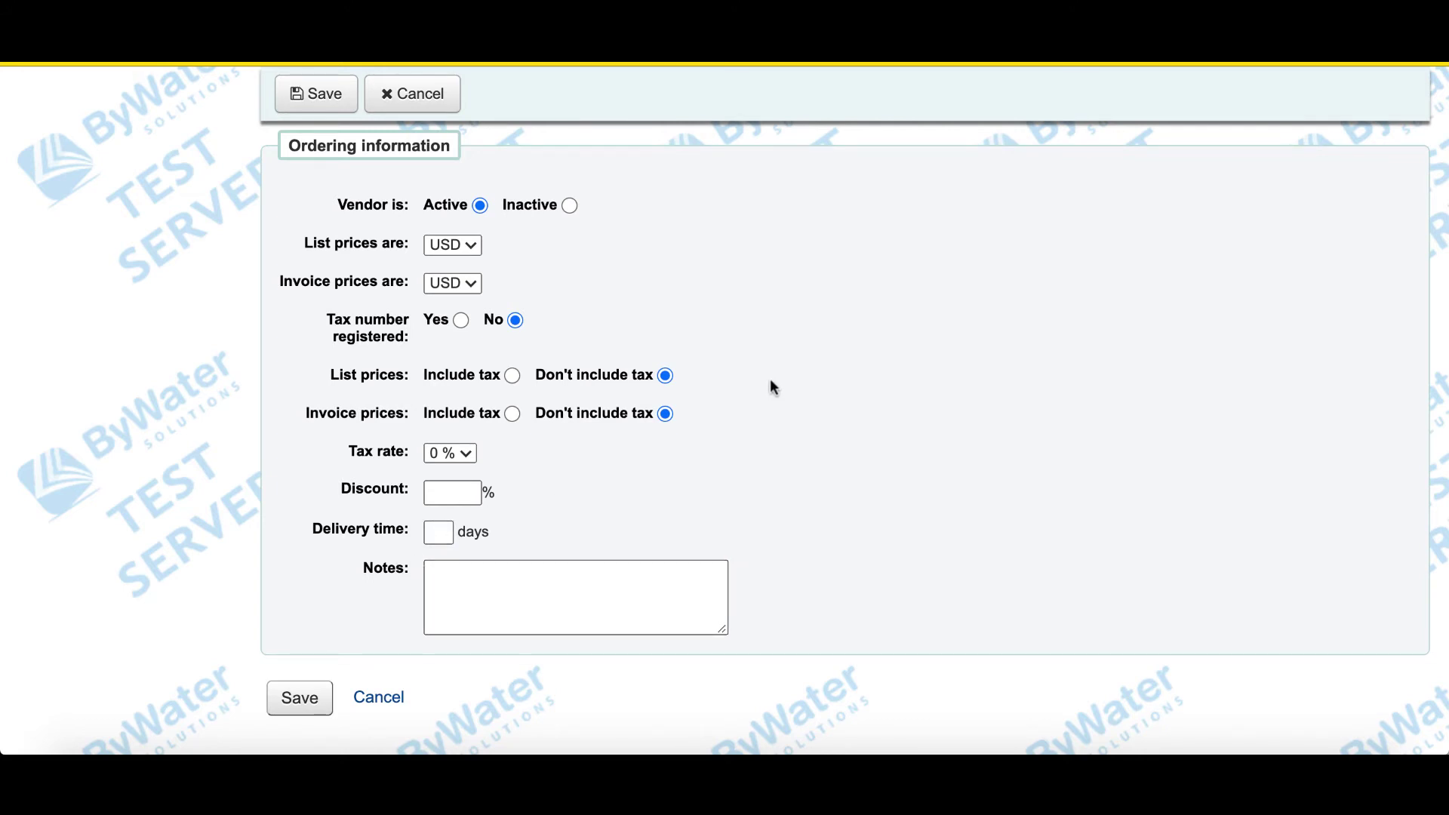
scroll(769, 378, "up", 5)
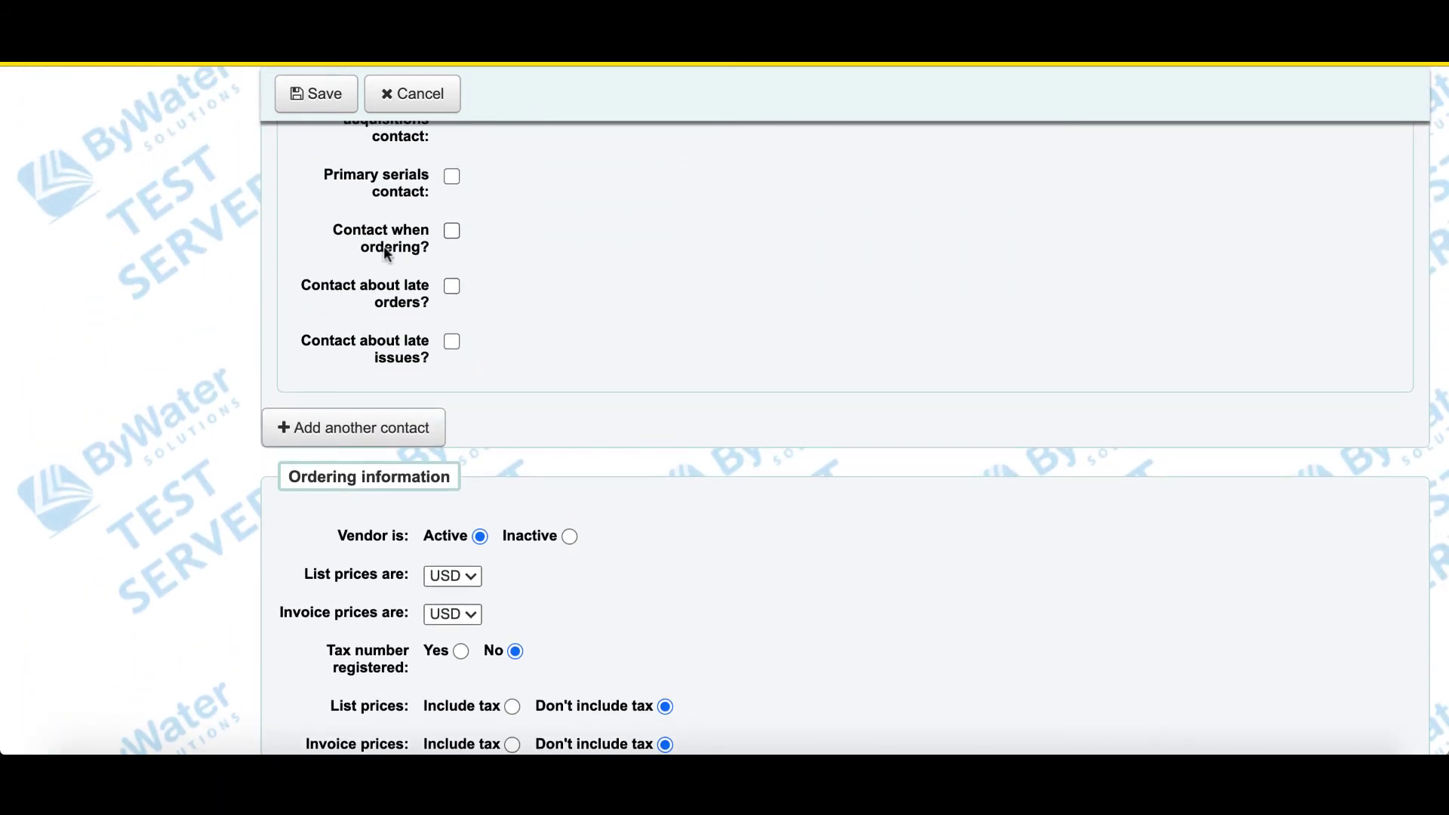
scroll(828, 491, "down", 1)
scroll(827, 491, "down", 4)
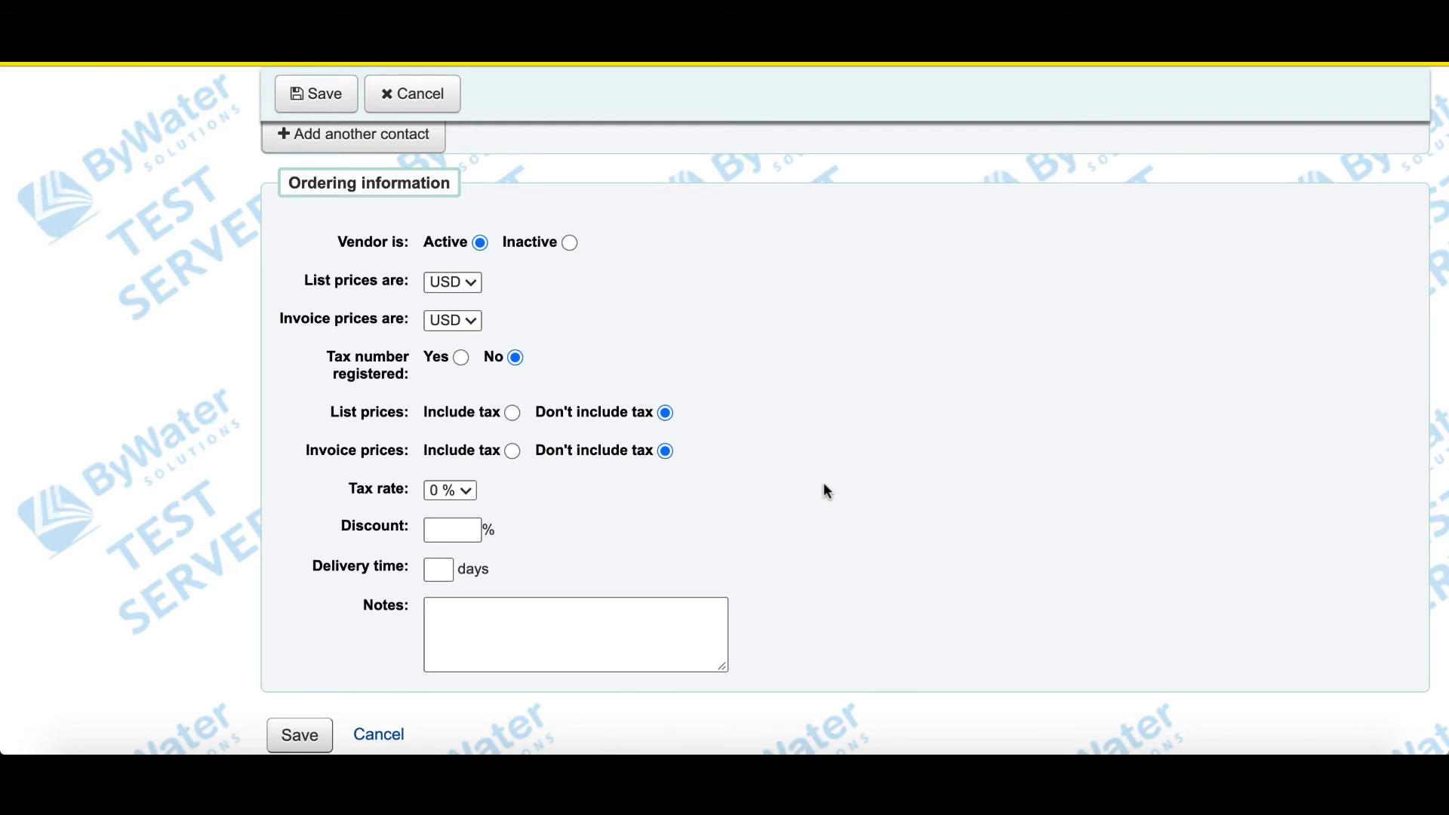
scroll(822, 482, "down", 1)
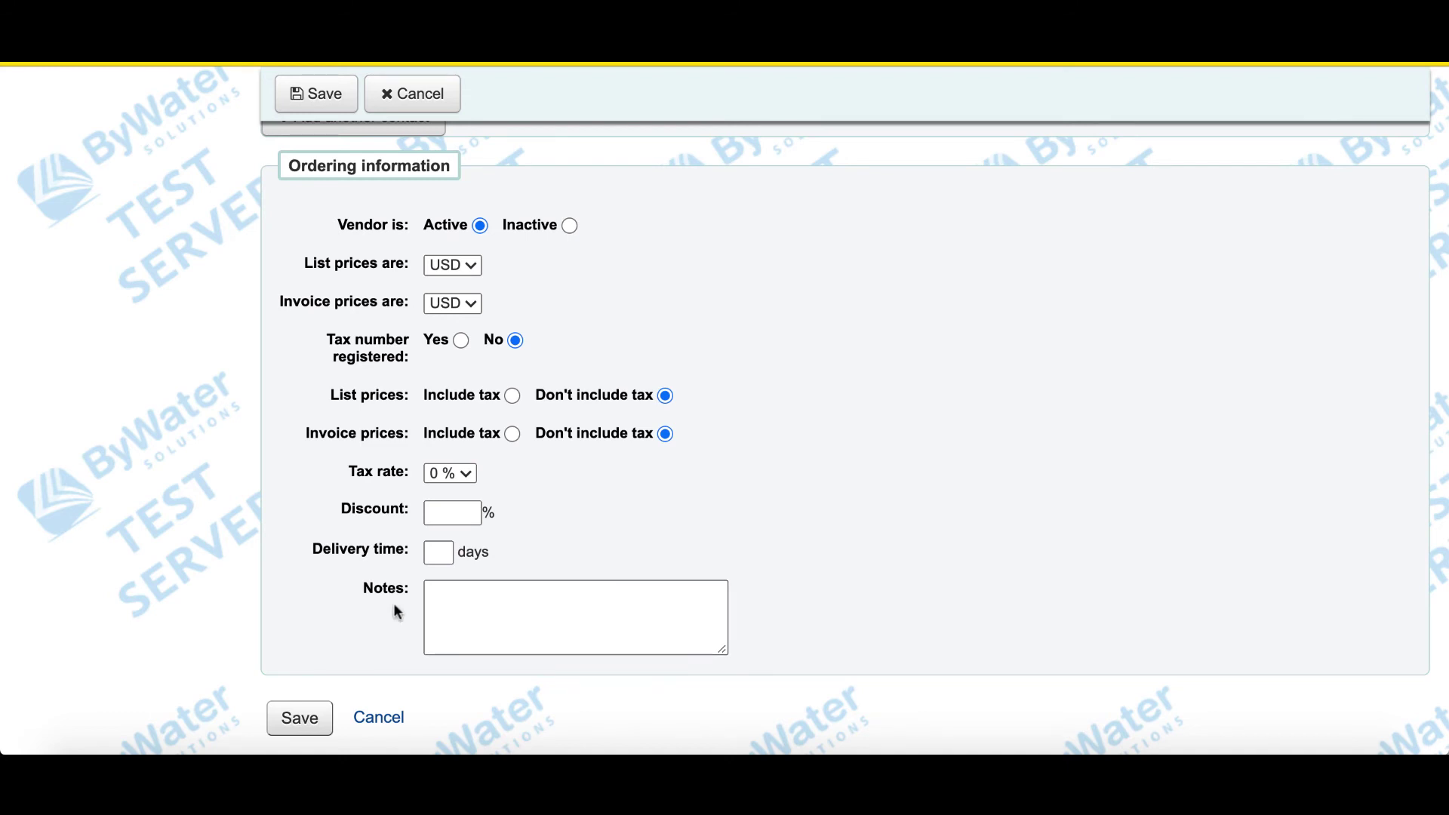
- Save the Bear Pond Books vendor record to reach its vendor page
left_click(309, 719)
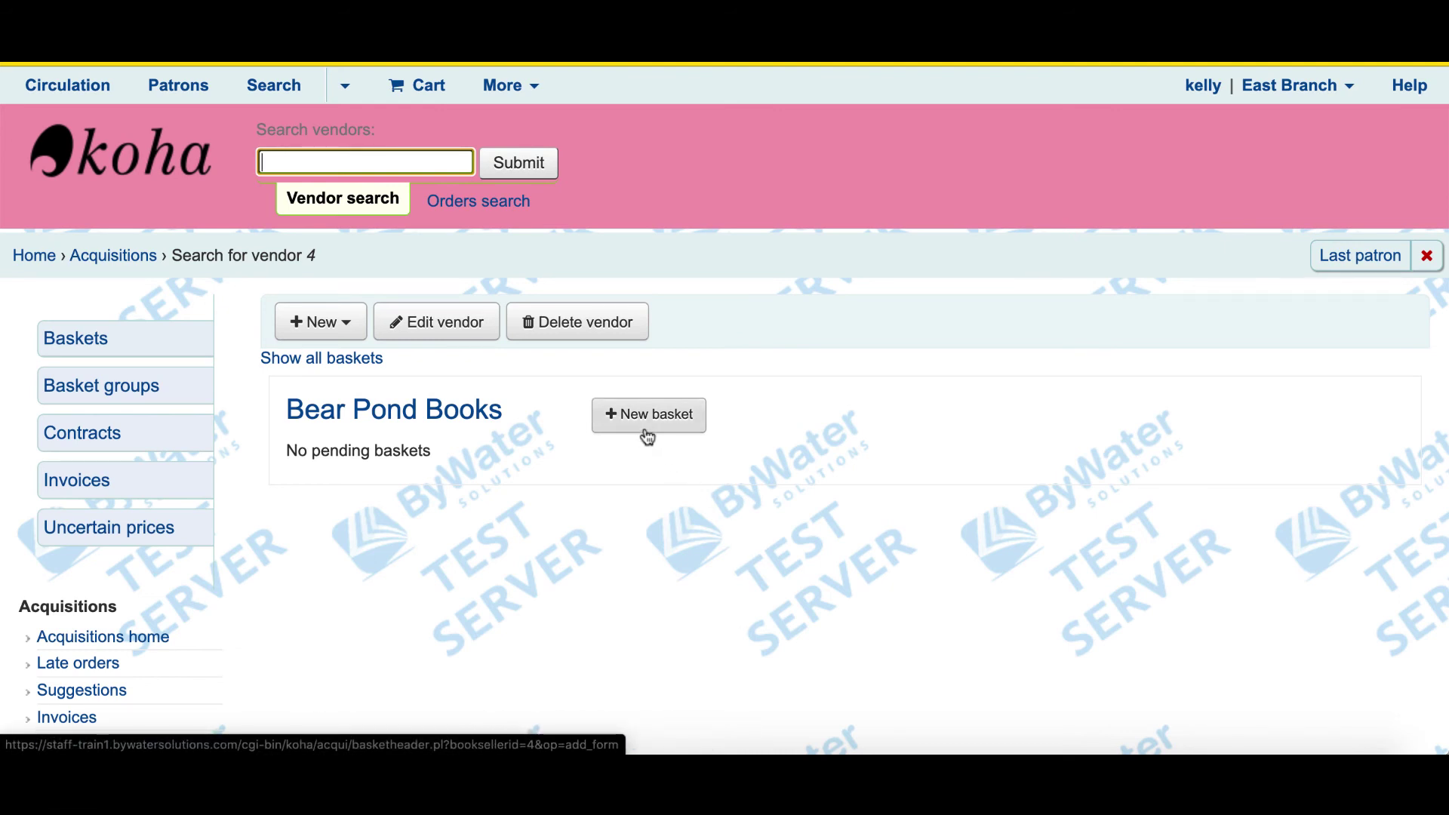
- Search vendors for 'bear' from Acquisitions home, find Bear Pond Books, and rerun the search
left_click(121, 259)
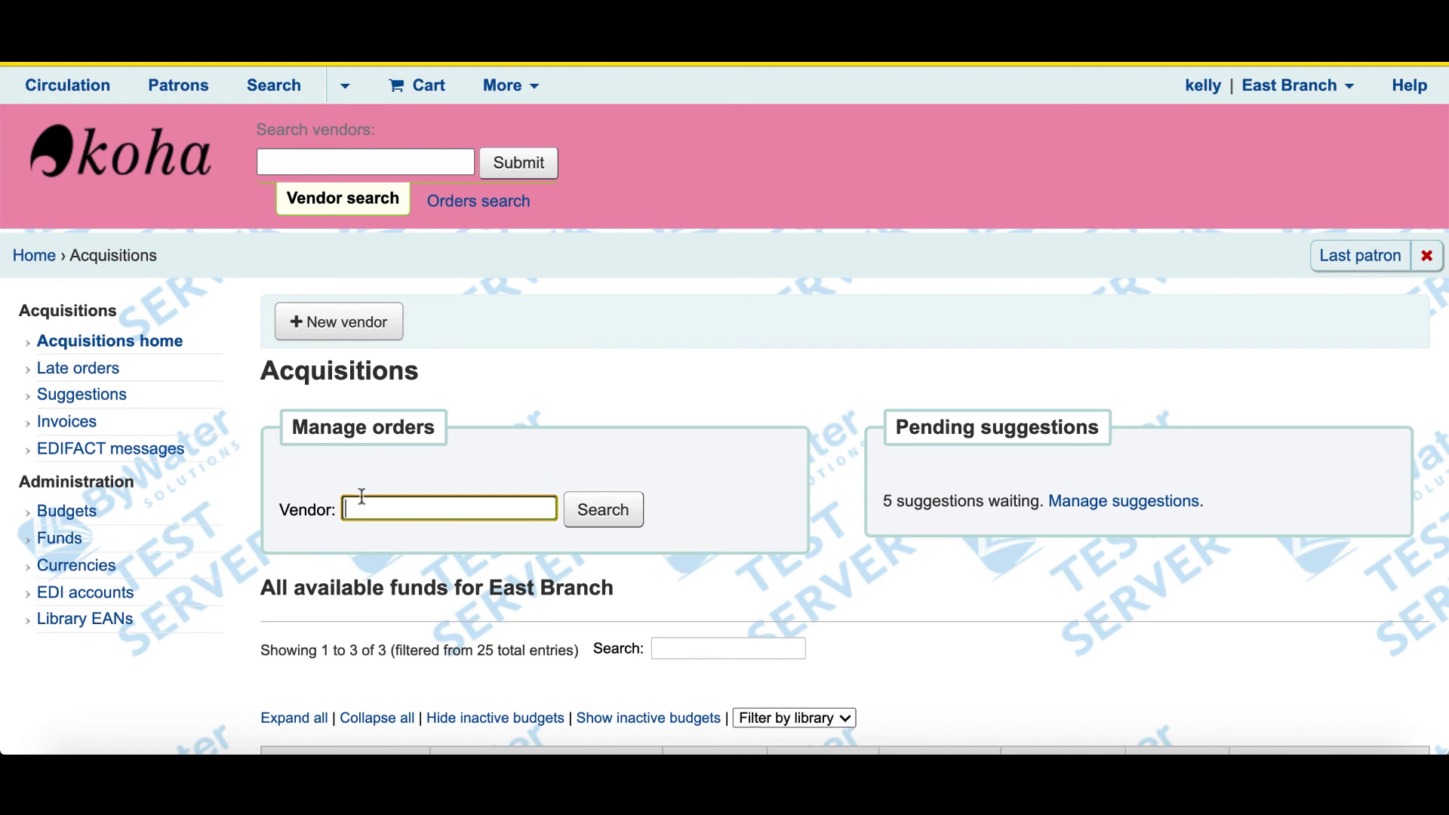
type("bear")
key("Return")
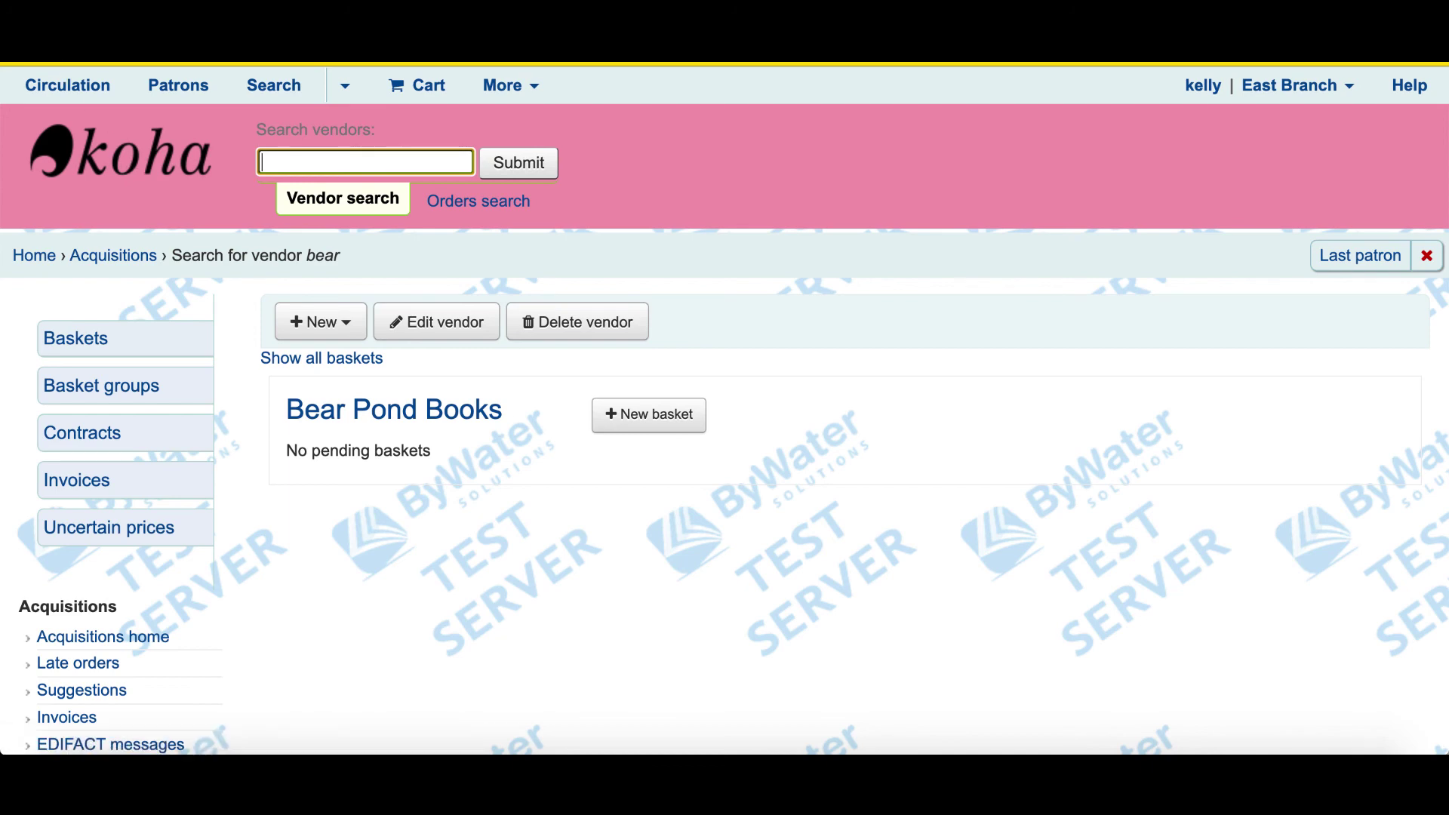
key("alt+Left")
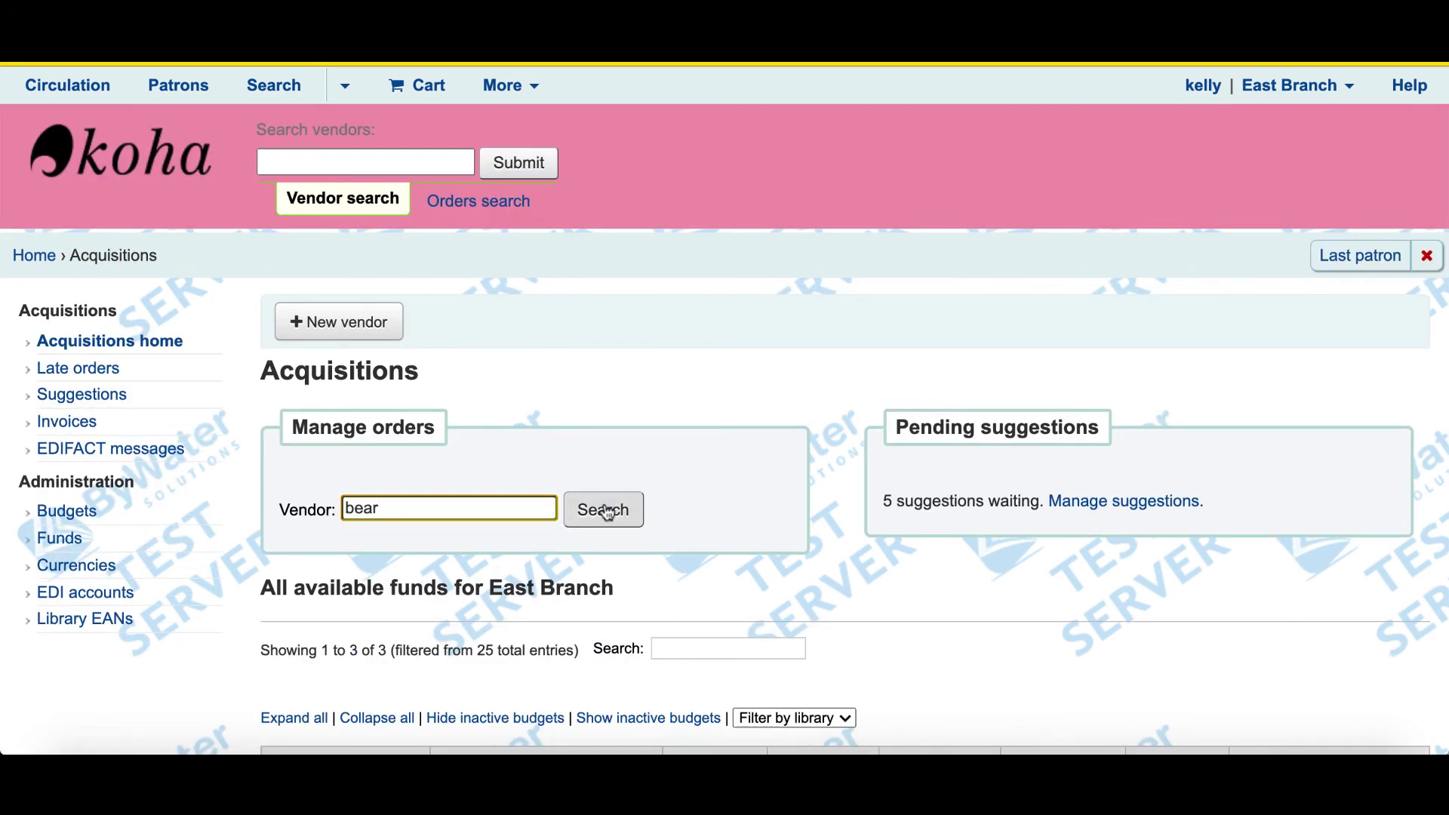
left_click(607, 511)
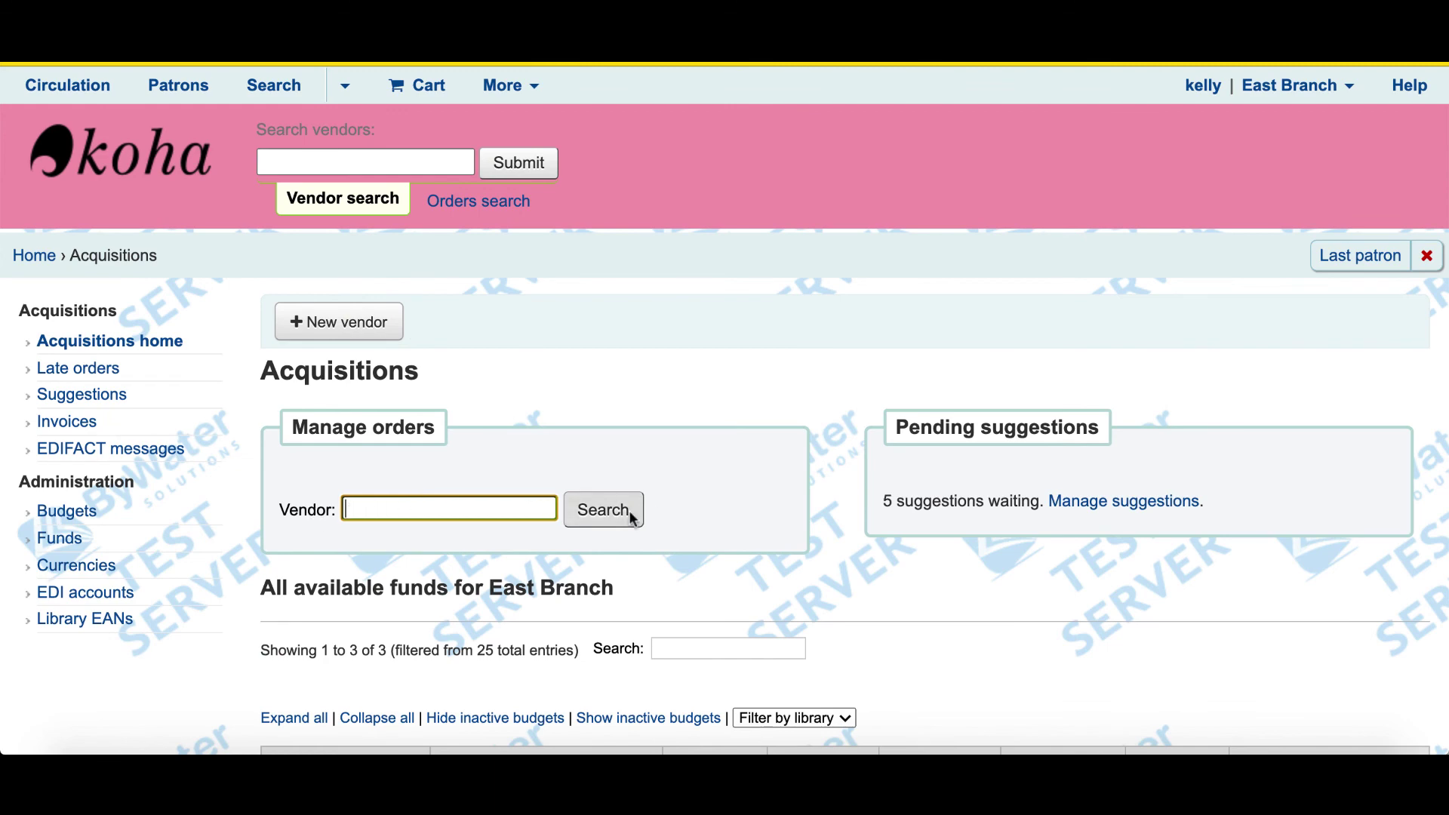
- List all 4 vendors, confirm Bear Pond Books is among them, then go to Koha home
left_click(603, 510)
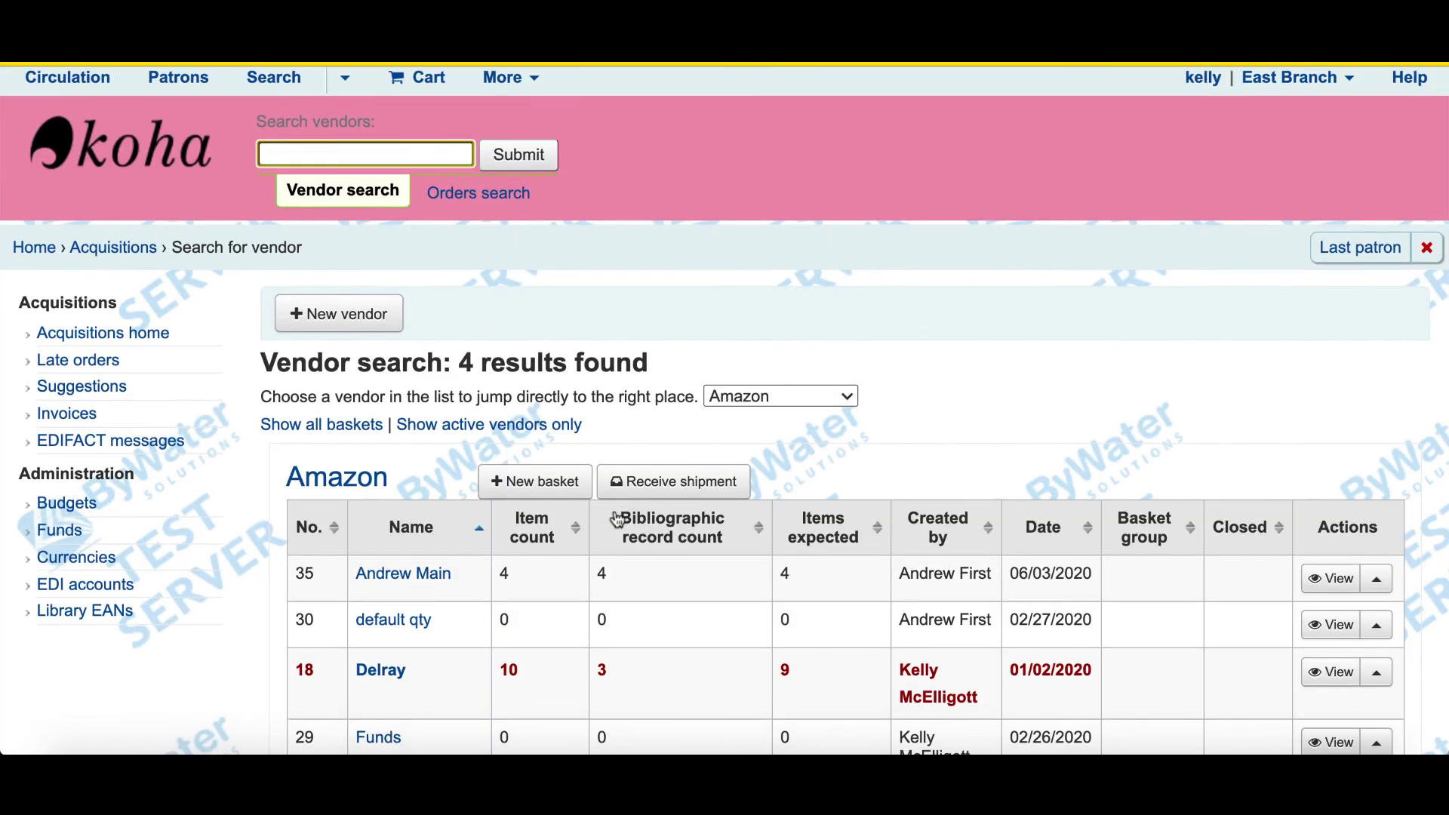
scroll(616, 519, "down", 1)
scroll(361, 520, "down", 10)
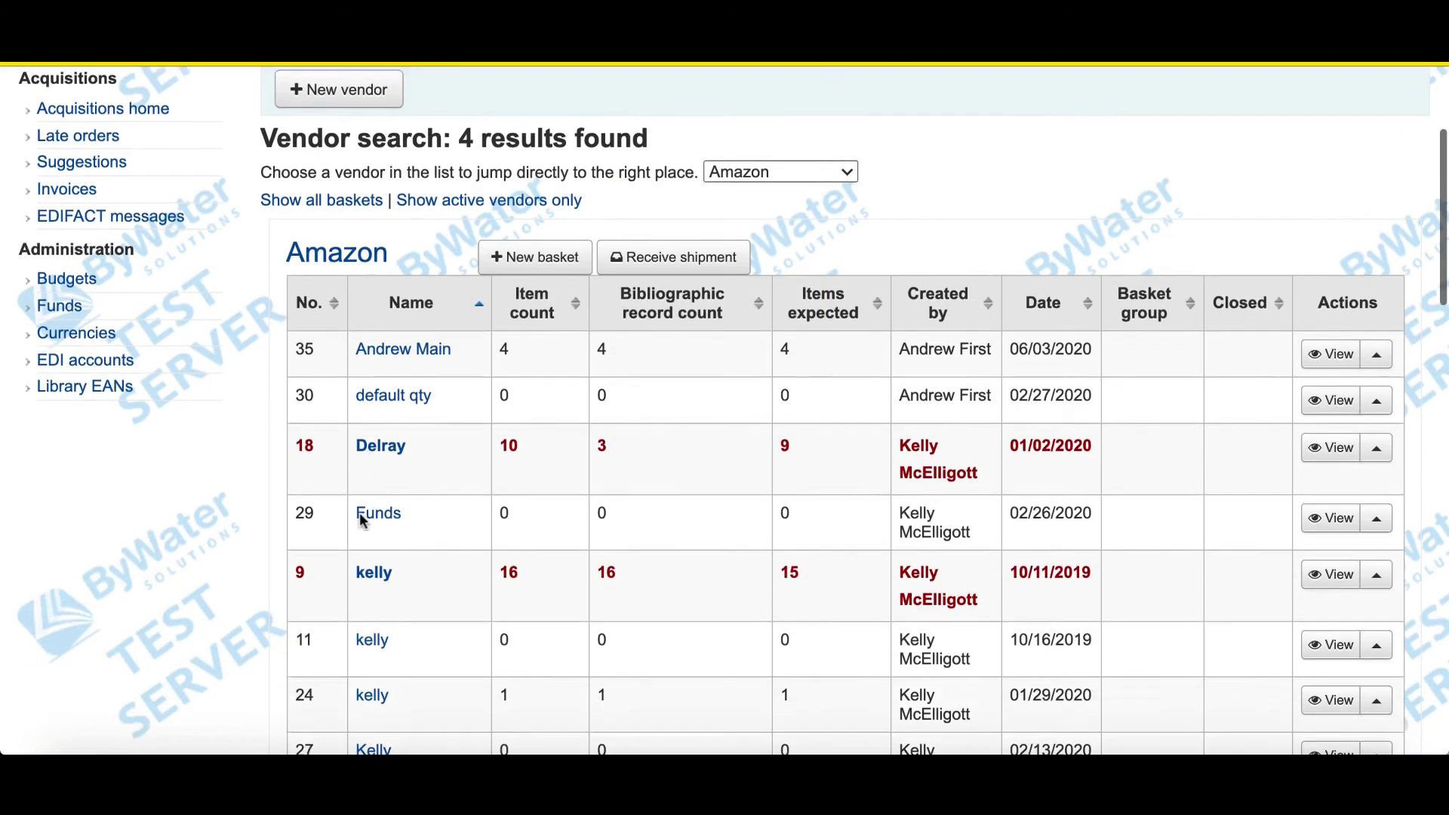
scroll(361, 521, "down", 10)
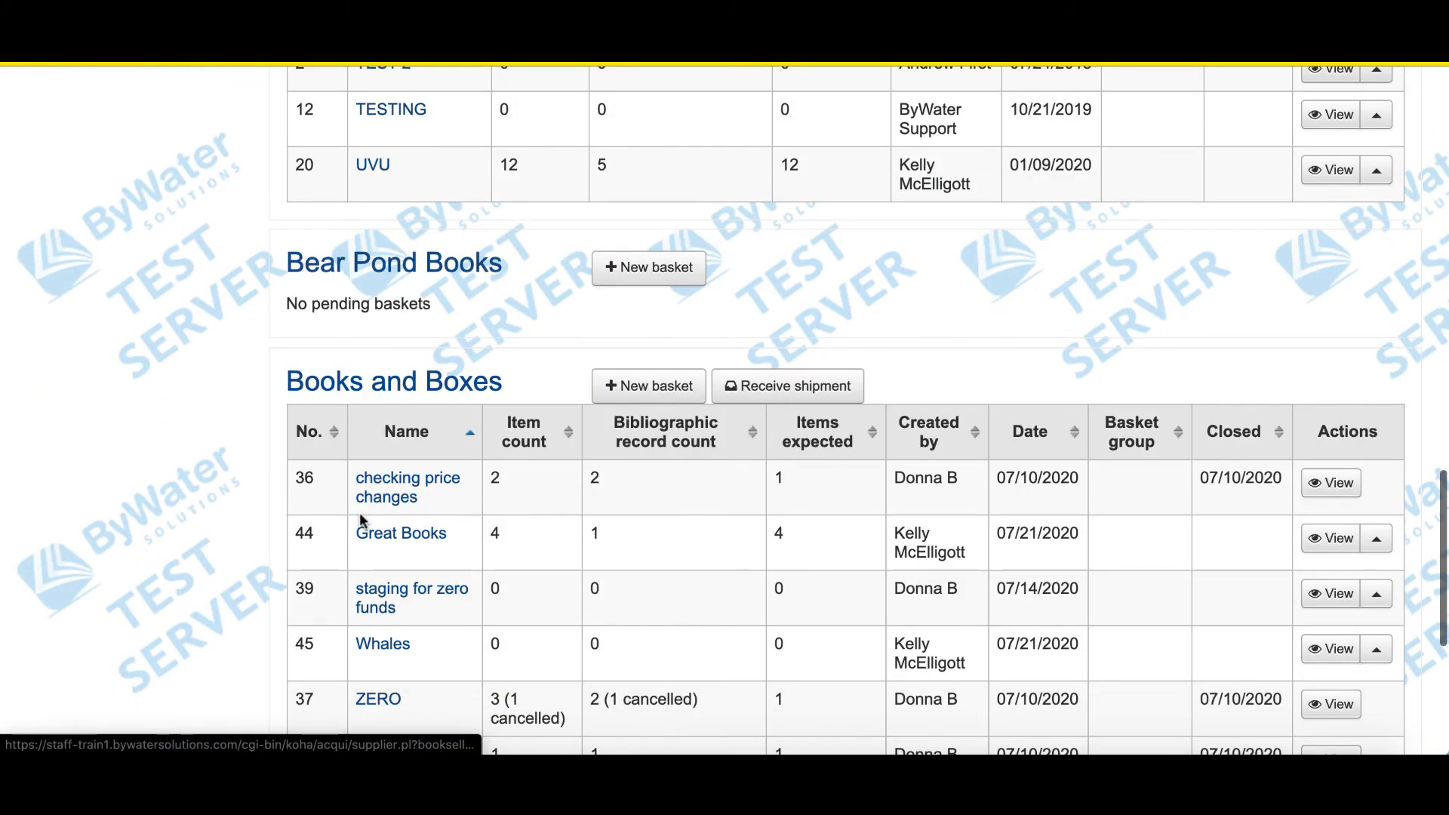
scroll(362, 521, "up", 20)
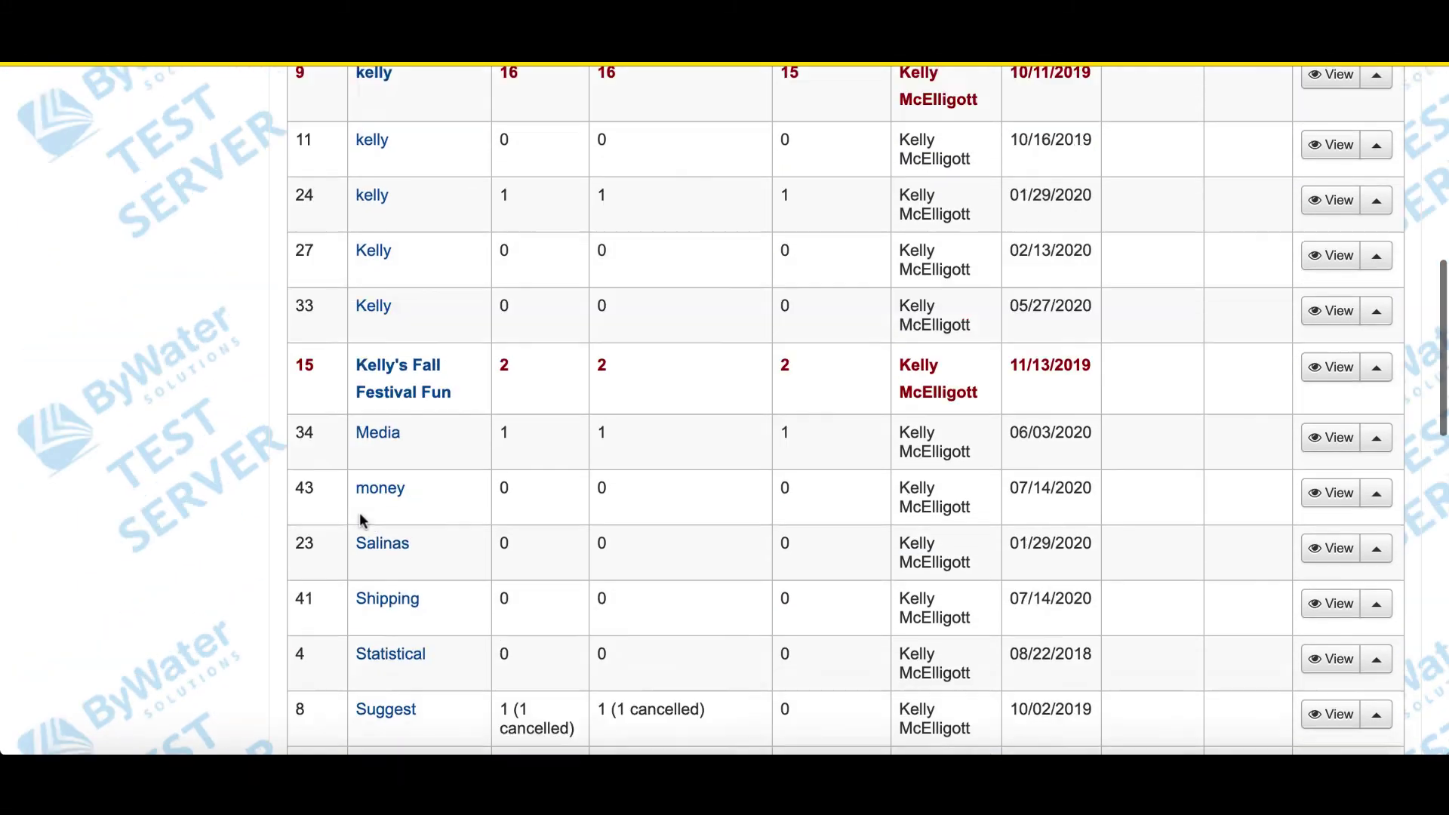
scroll(360, 513, "up", 3)
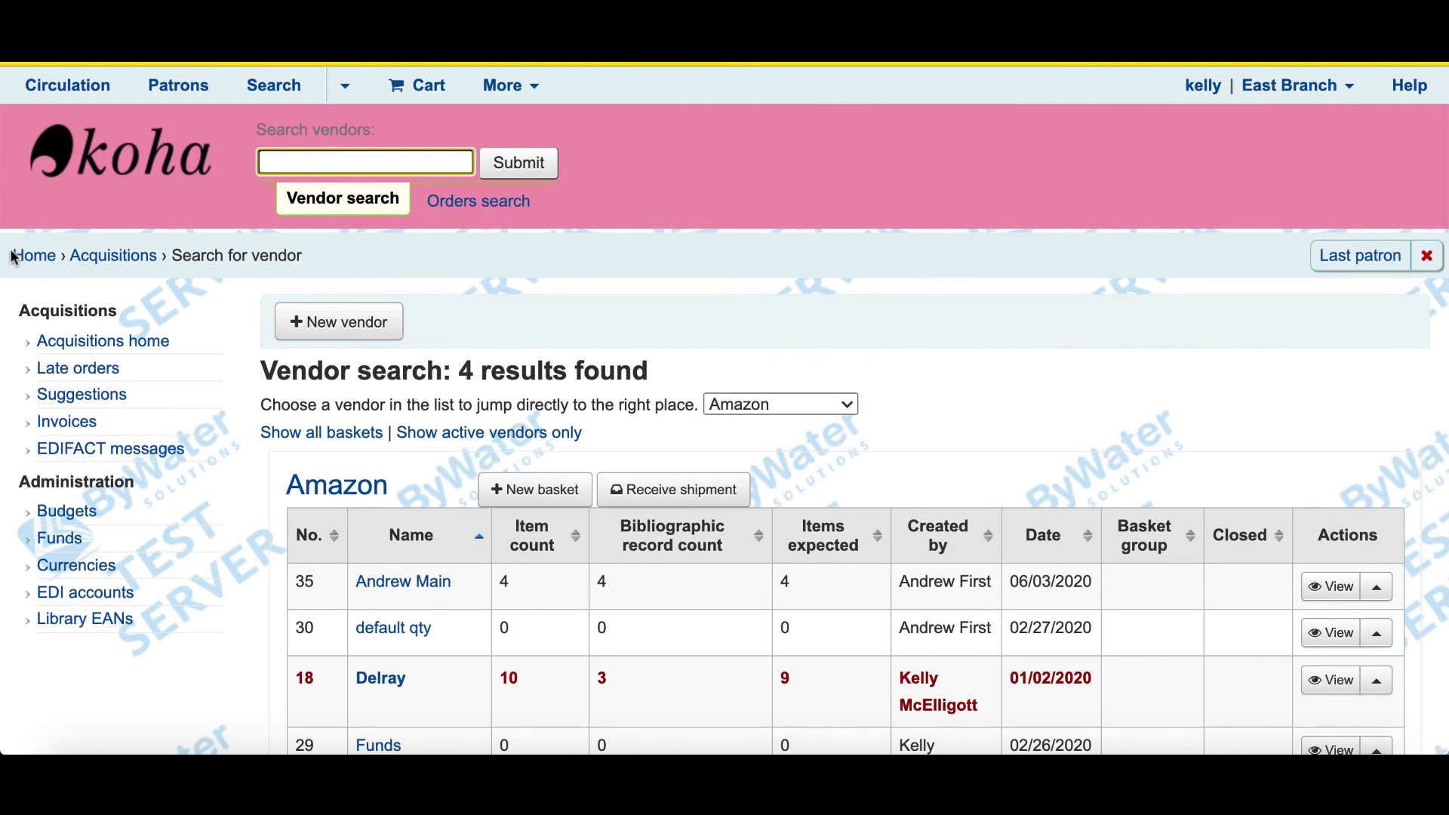
left_click(26, 257)
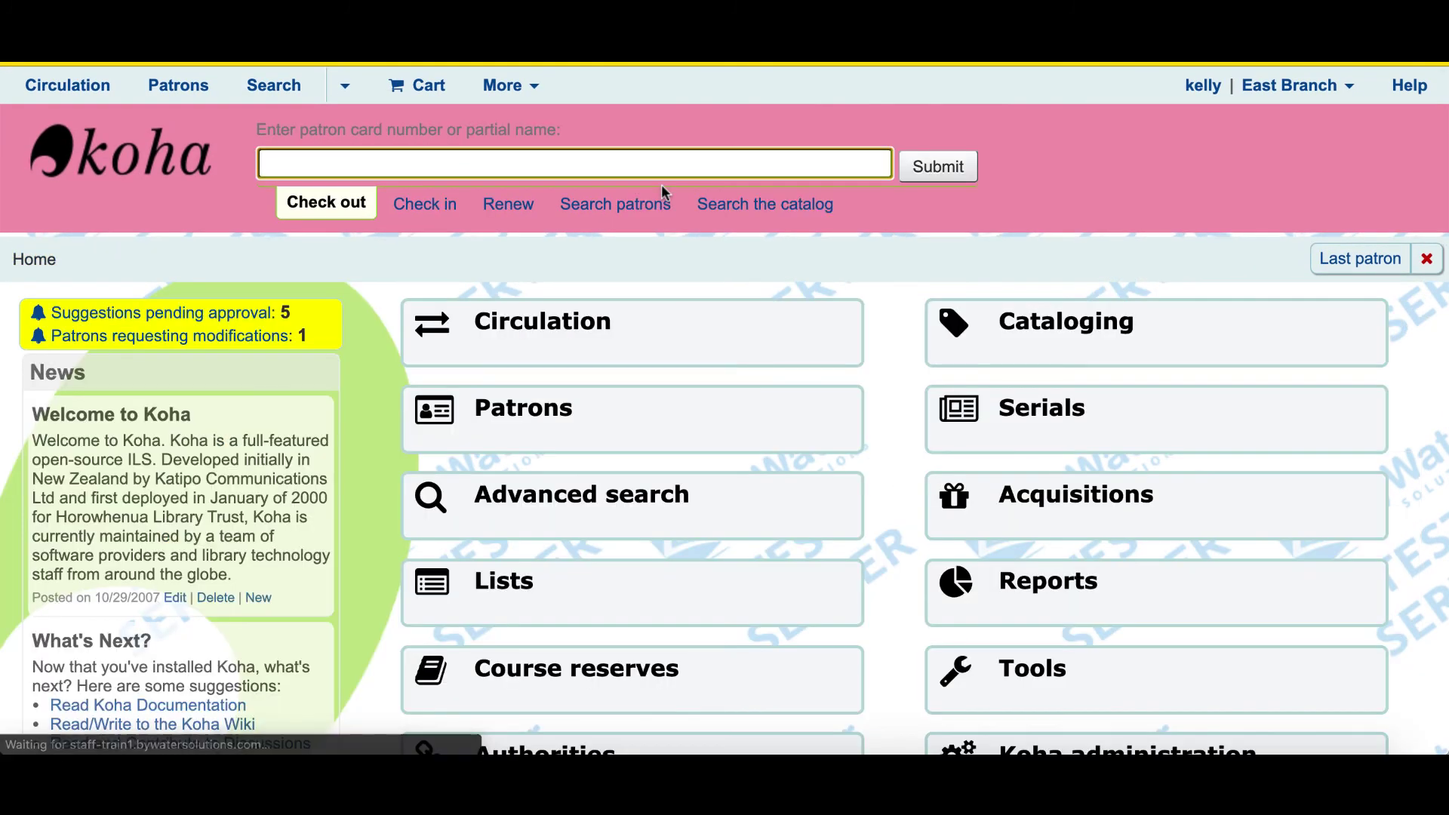